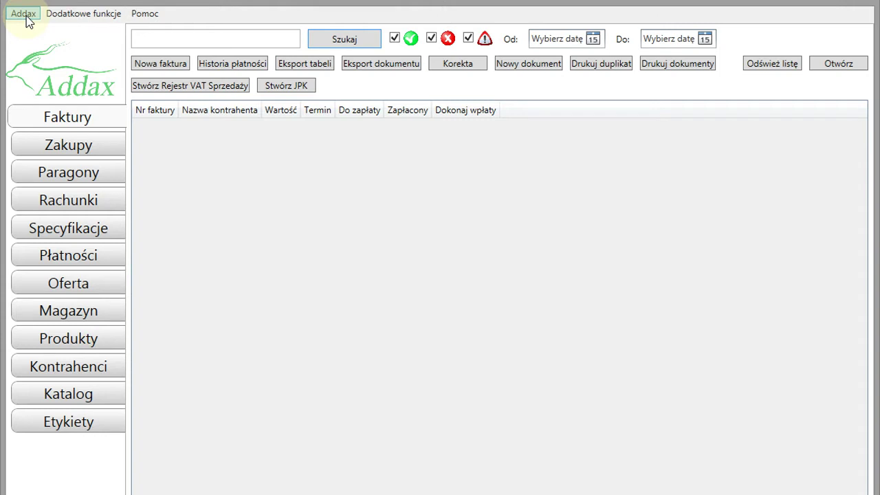
Look through the program's modules, including purchases, receipts, bills, specifications, payments, offer, catalogue and contractors, and return to the invoices
left_click(75, 147)
left_click(66, 177)
left_click(66, 205)
left_click(66, 230)
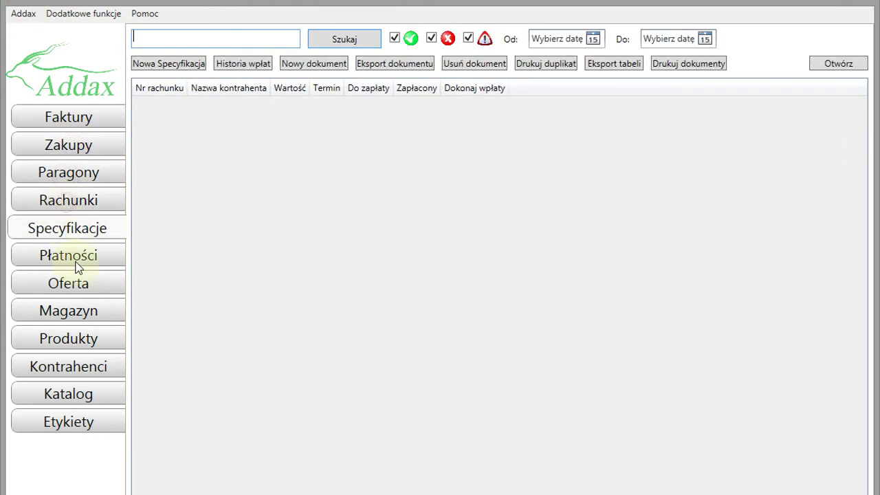
left_click(77, 268)
left_click(77, 286)
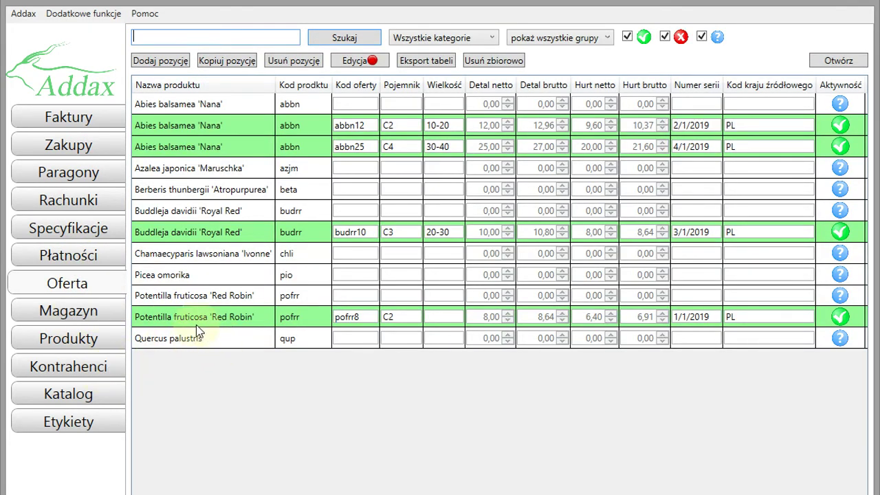
left_click(57, 392)
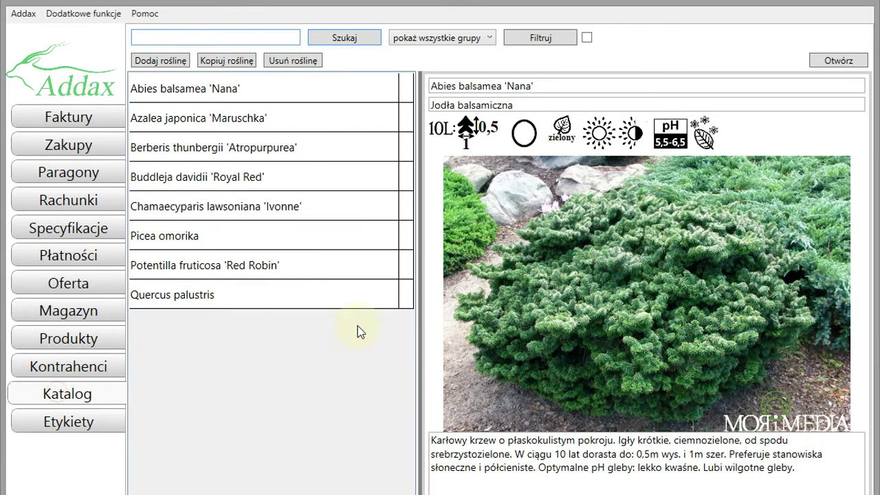
left_click(73, 369)
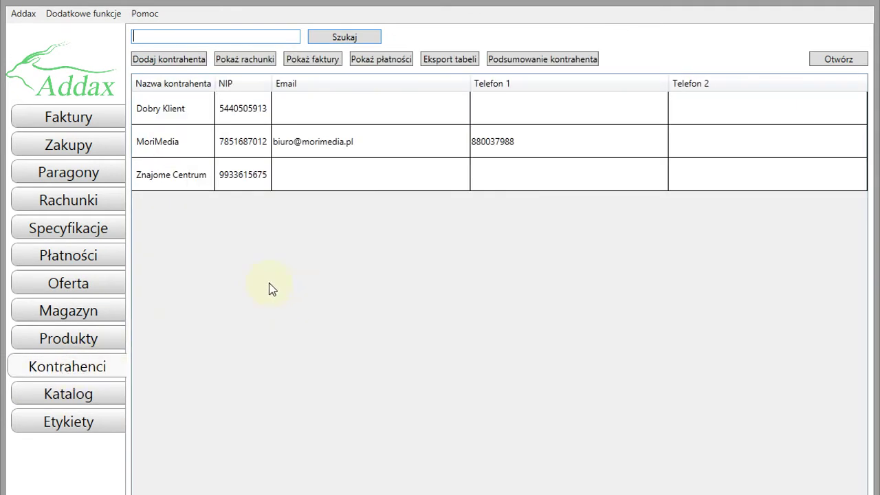
left_click(66, 118)
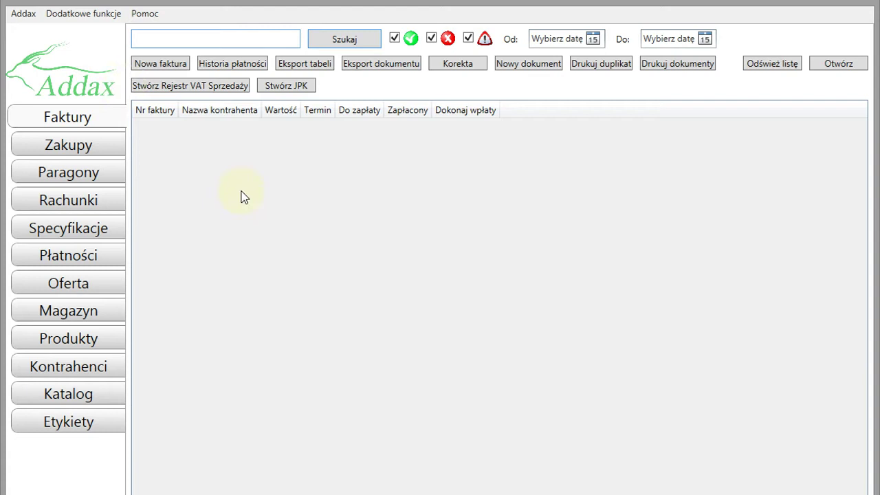
Open the company data and review the name, tax number and bank account fields, then close the window
left_click(24, 17)
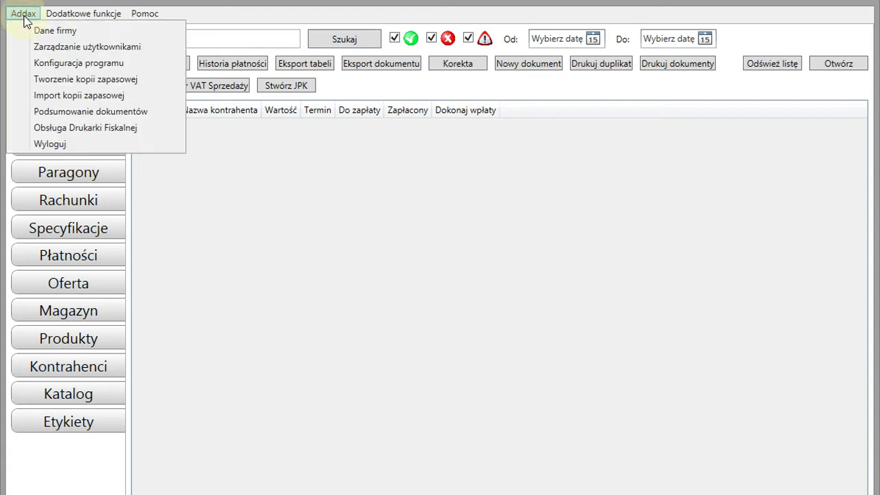
left_click(69, 31)
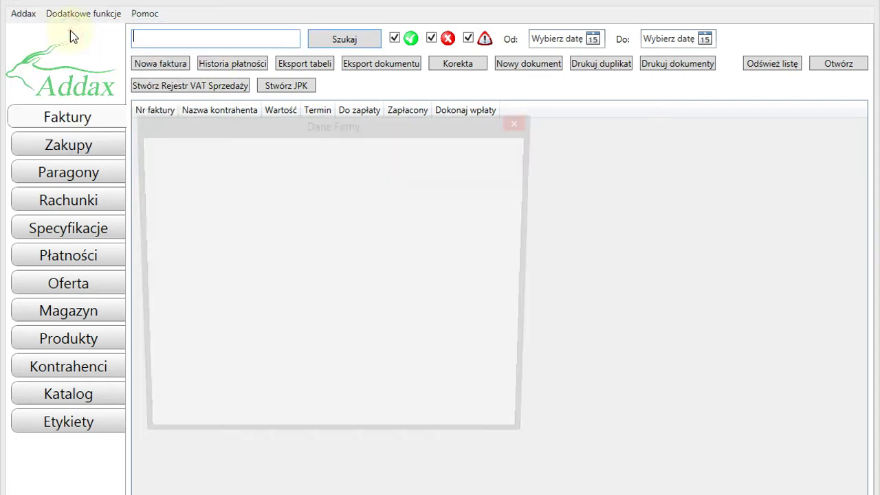
left_click_drag(385, 130, 392, 74)
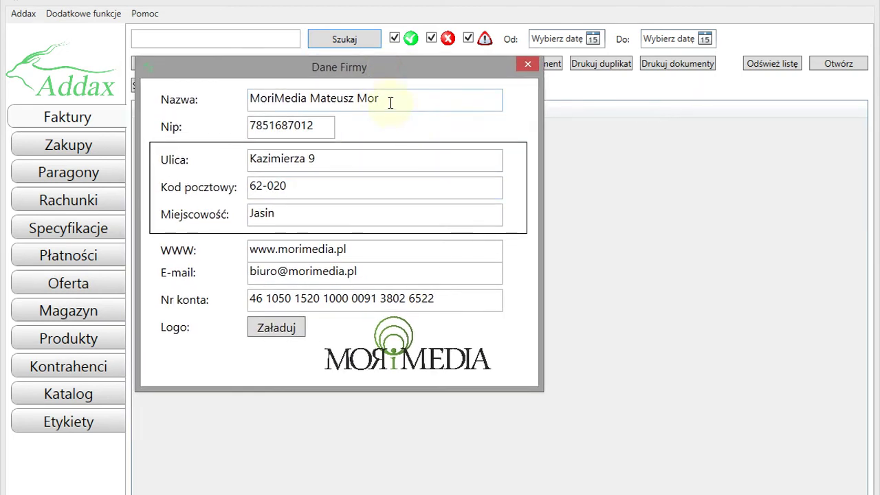
left_click_drag(252, 98, 382, 99)
left_click_drag(253, 124, 314, 126)
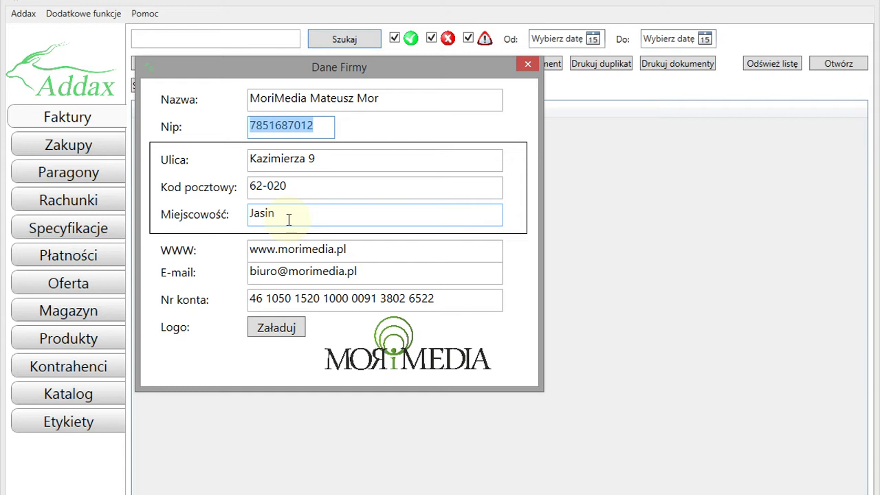
left_click_drag(440, 301, 233, 290)
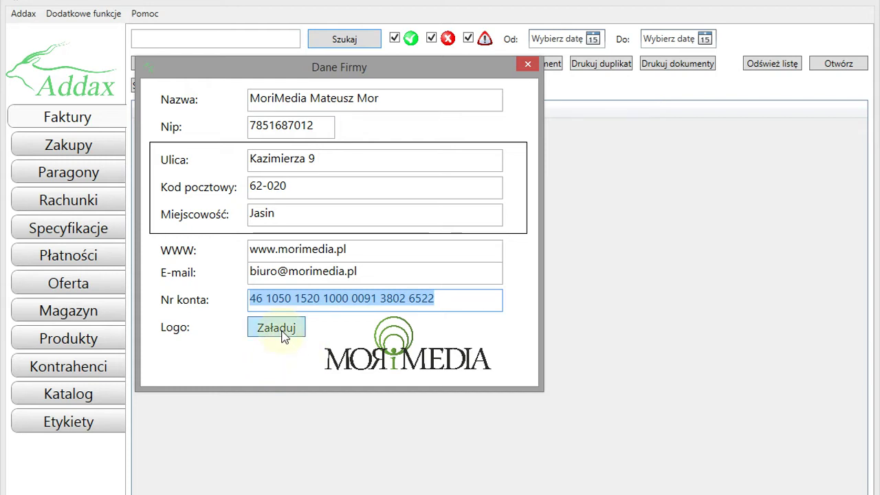
left_click(523, 61)
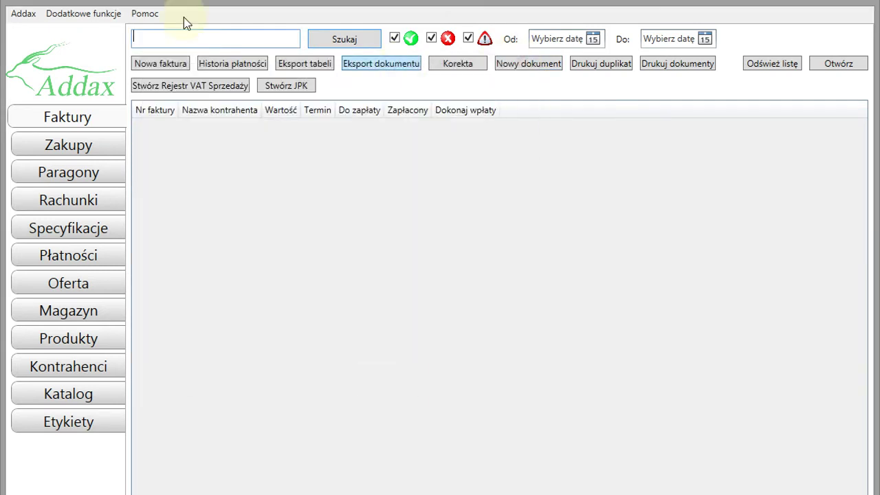
Open the program configuration window, move it up and widen it to show the parameter value column fully
left_click(23, 15)
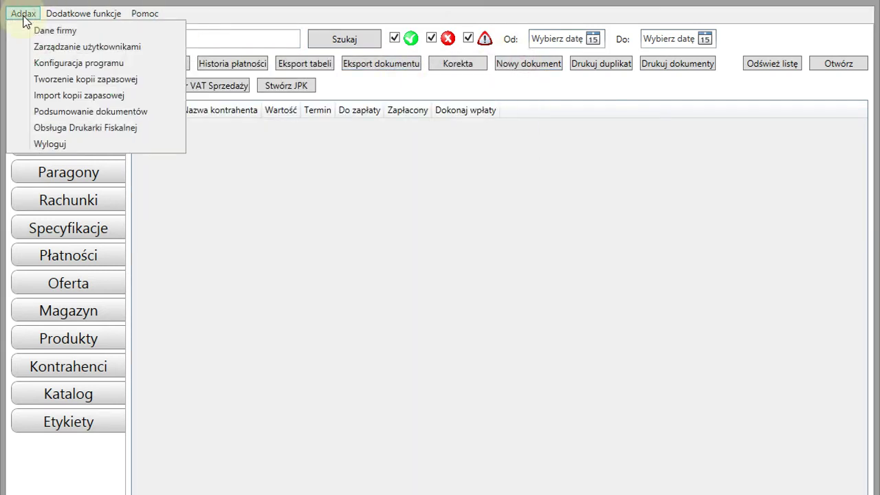
left_click(56, 64)
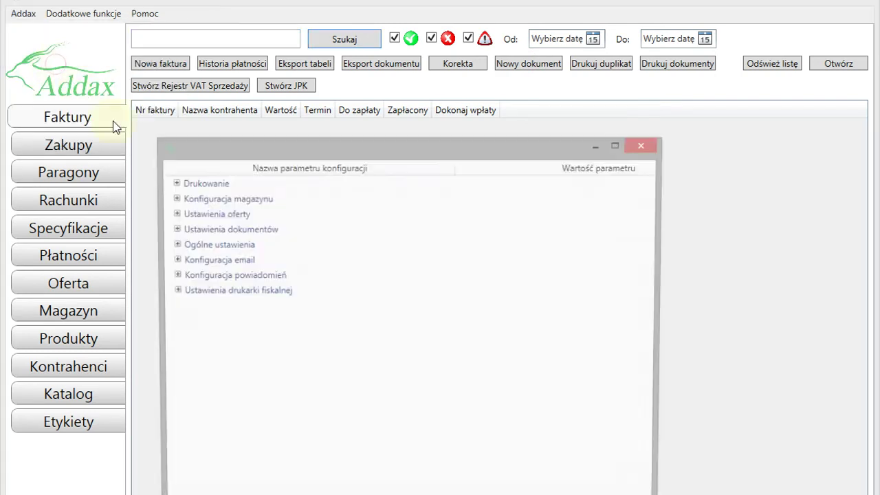
left_click_drag(334, 142, 262, 0)
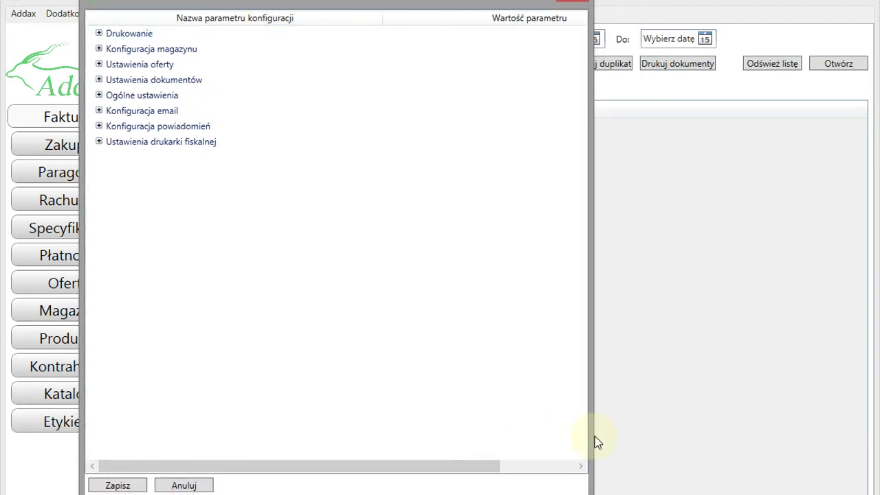
left_click_drag(591, 434, 804, 423)
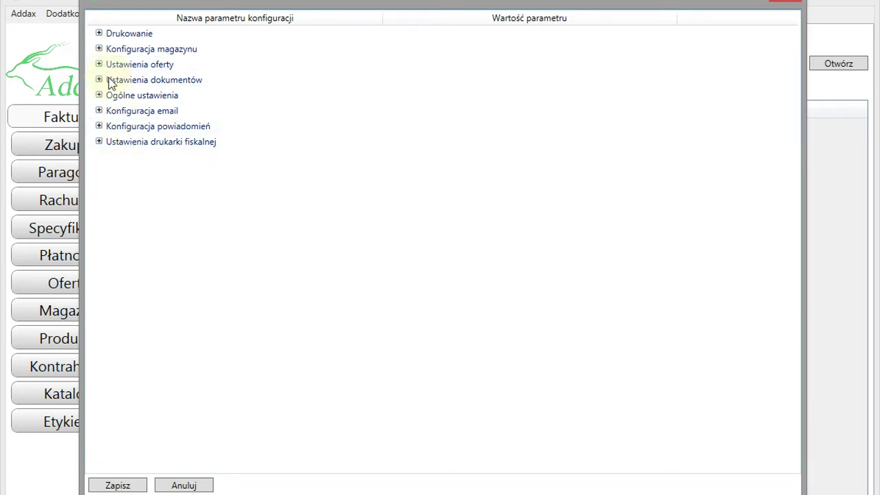
Examine the seller's register number and default source country code in the printing settings, then collapse that group
left_click(99, 34)
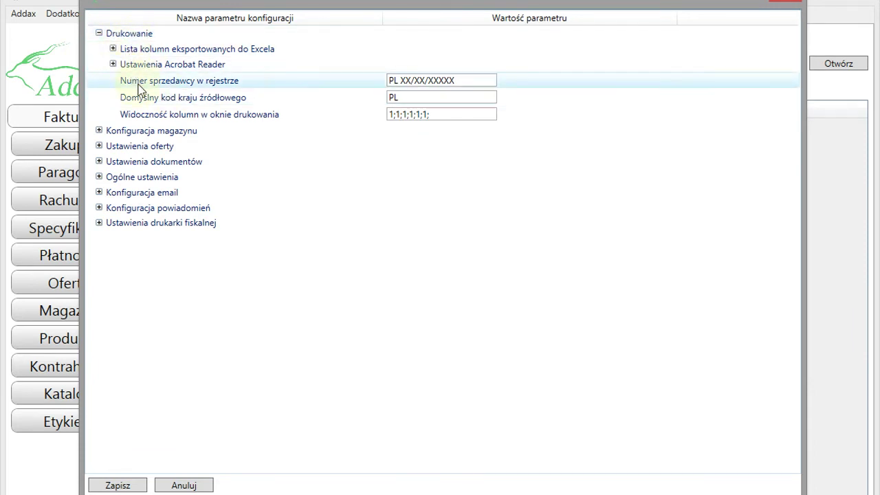
left_click(292, 81)
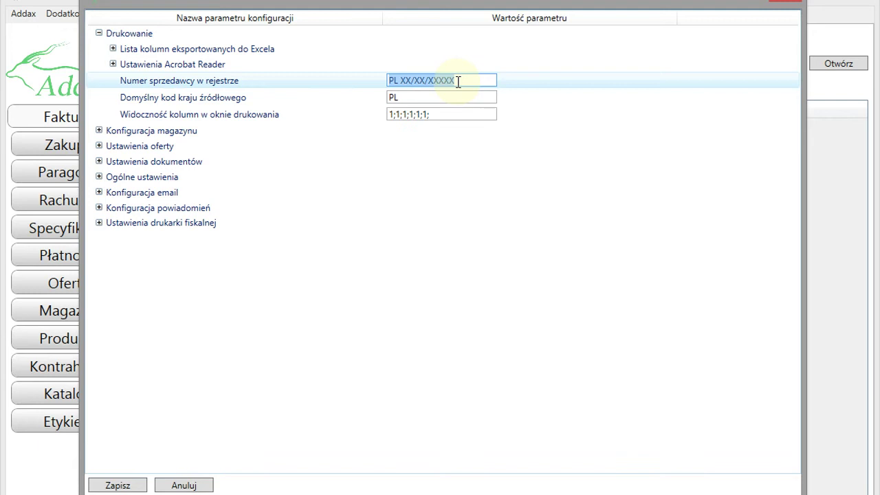
left_click(408, 97)
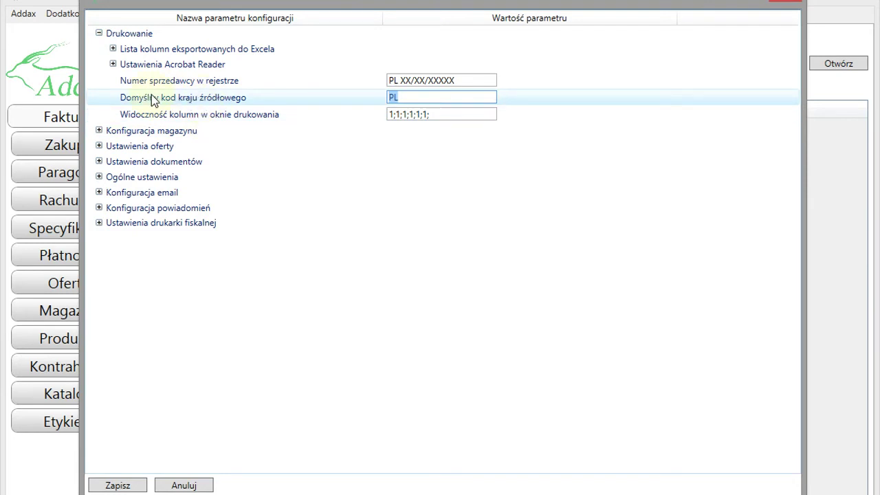
left_click(99, 34)
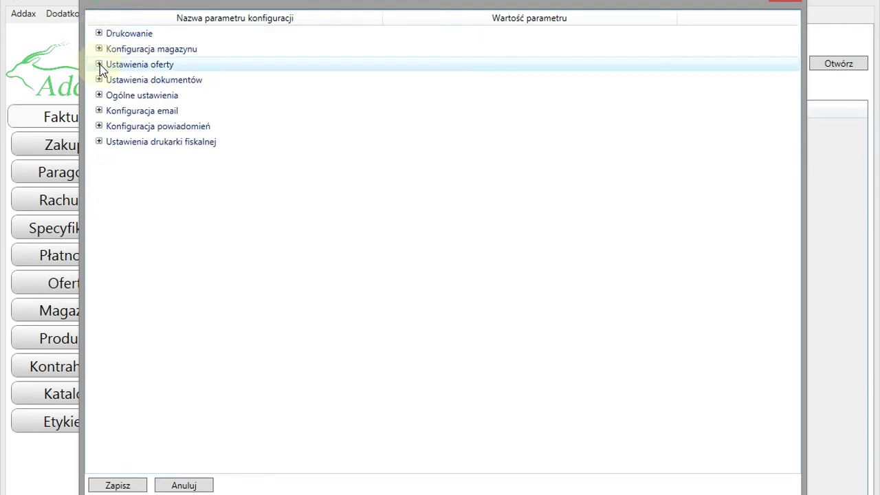
In the offer settings, try zw. as the default VAT rate for plants, then restore it to 8%
left_click(99, 64)
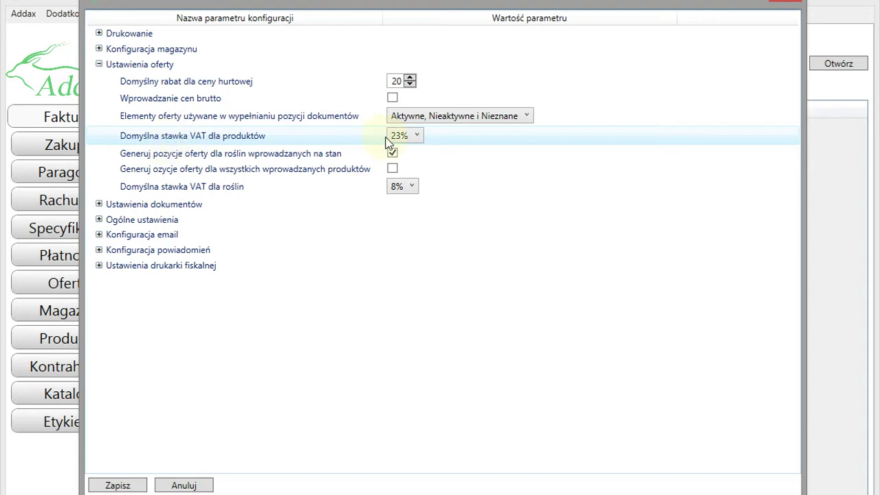
left_click(412, 186)
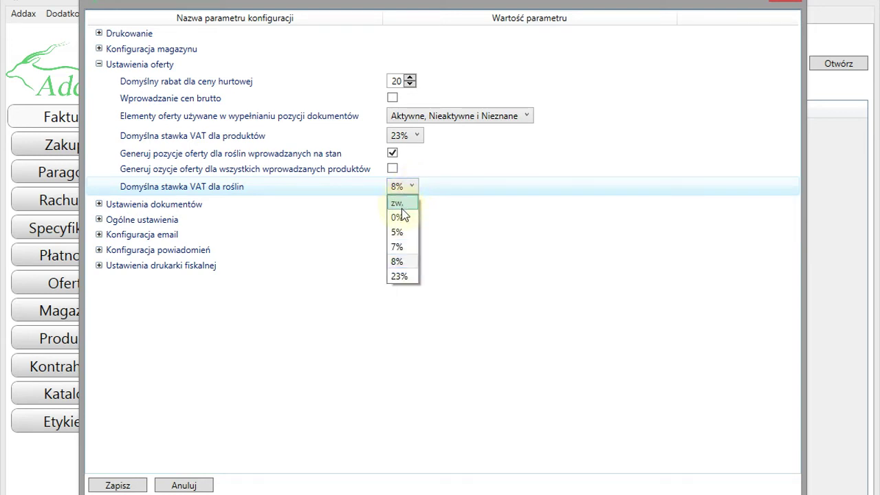
left_click(402, 205)
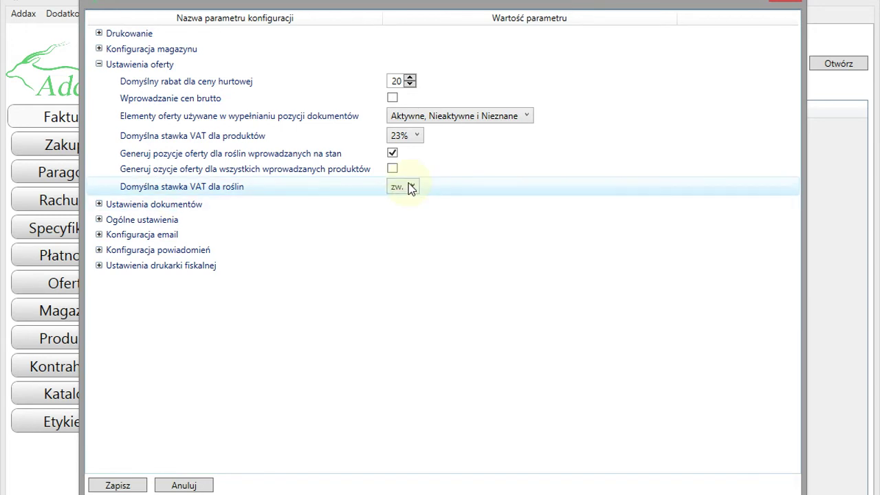
left_click(409, 187)
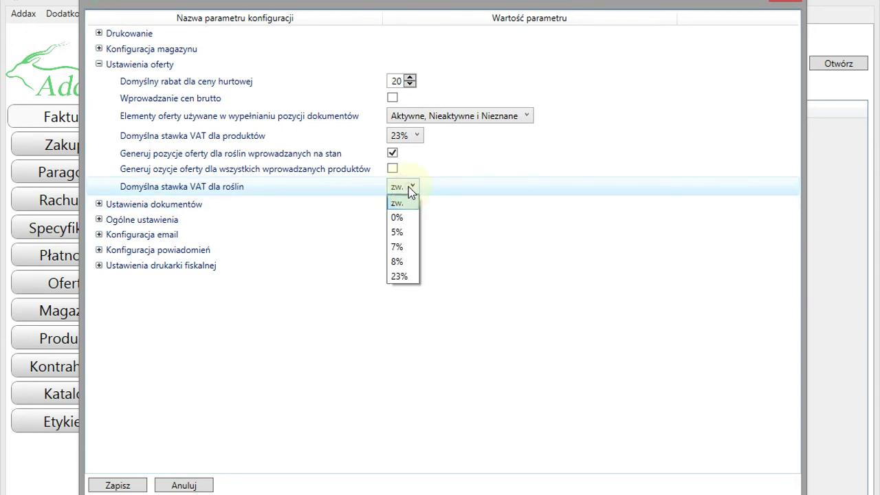
left_click(402, 260)
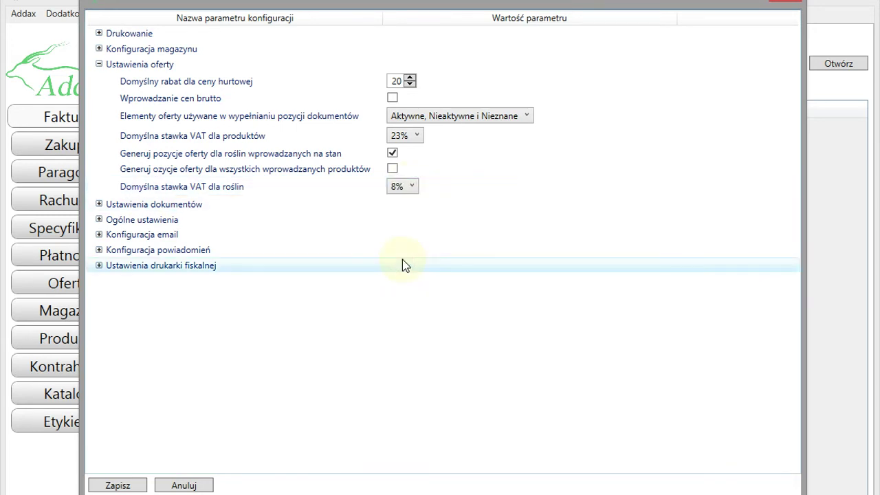
Review the available default VAT rates for products and the default wholesale price discount in the offer settings
left_click(417, 137)
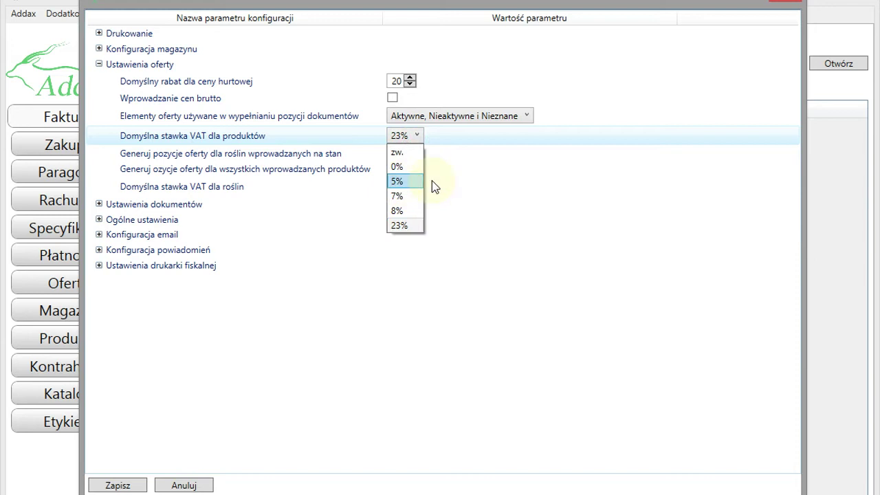
left_click(591, 105)
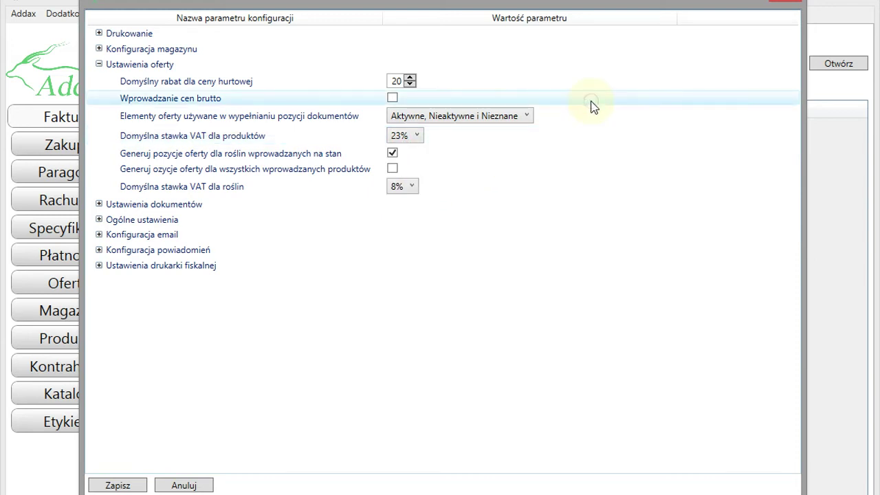
left_click(446, 192)
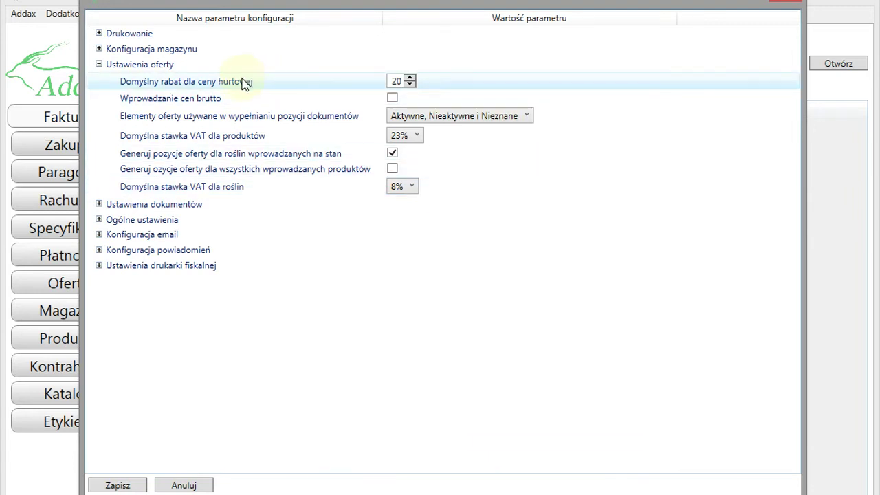
double_click(396, 81)
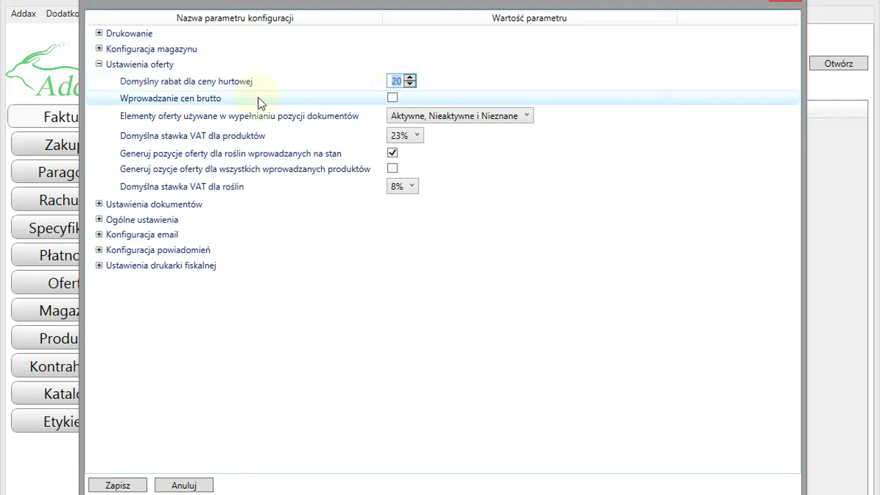
Enable gross price entry (Wprowadzanie cen brutto) and collapse the offer settings
left_click(226, 99)
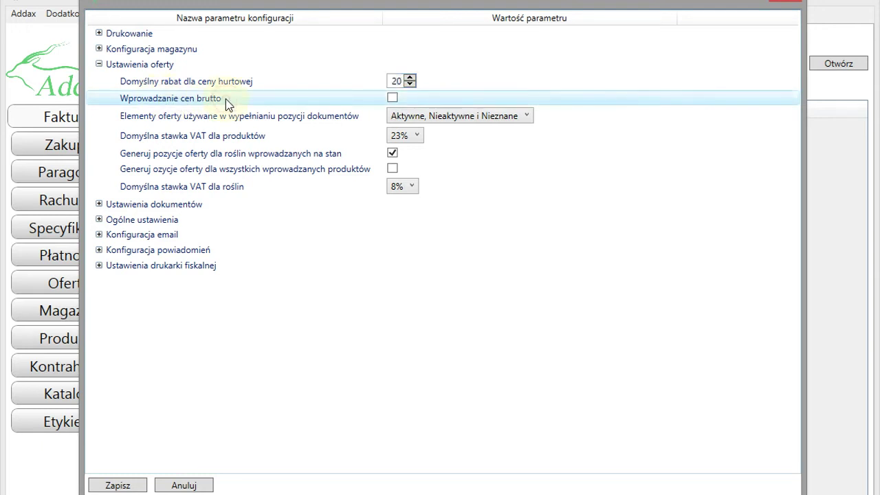
left_click(392, 98)
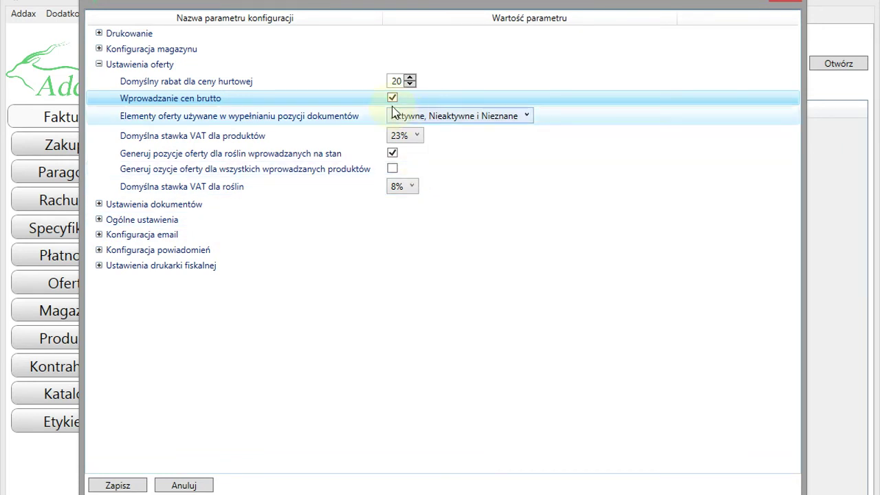
left_click(99, 64)
key("Escape")
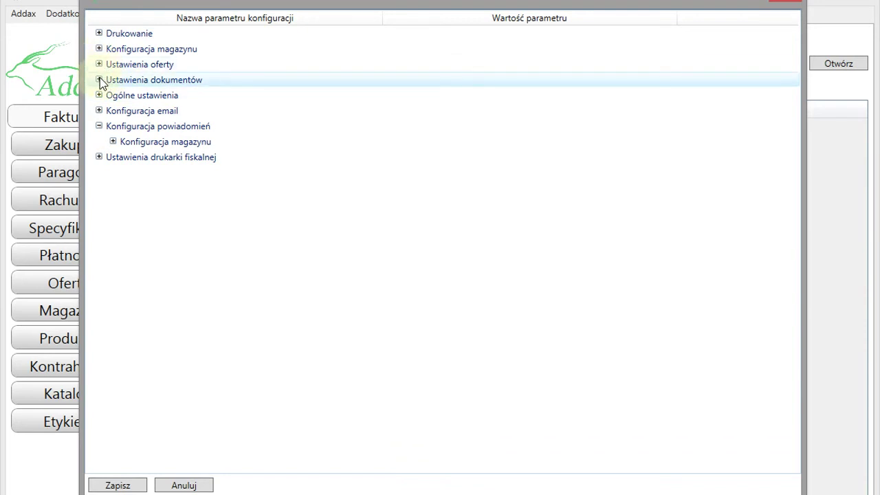
Expand the document settings and examine the place of issue and the maximum payment delay in days
left_click(99, 80)
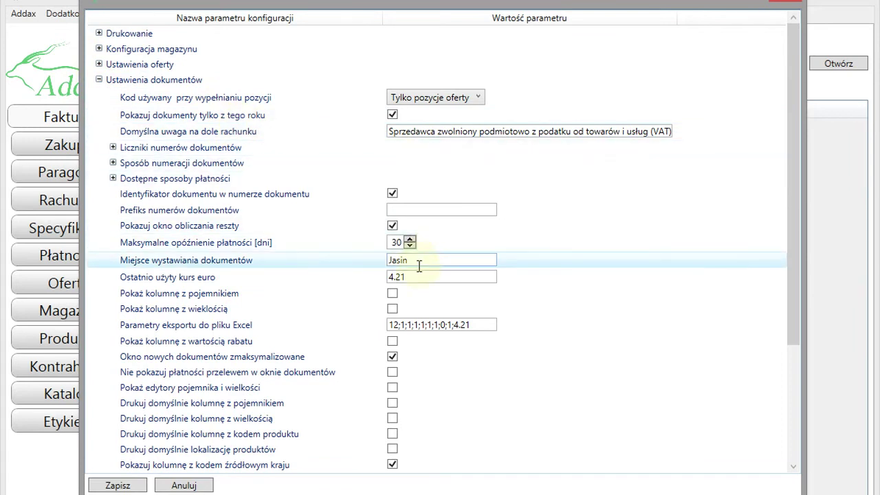
left_click(389, 262)
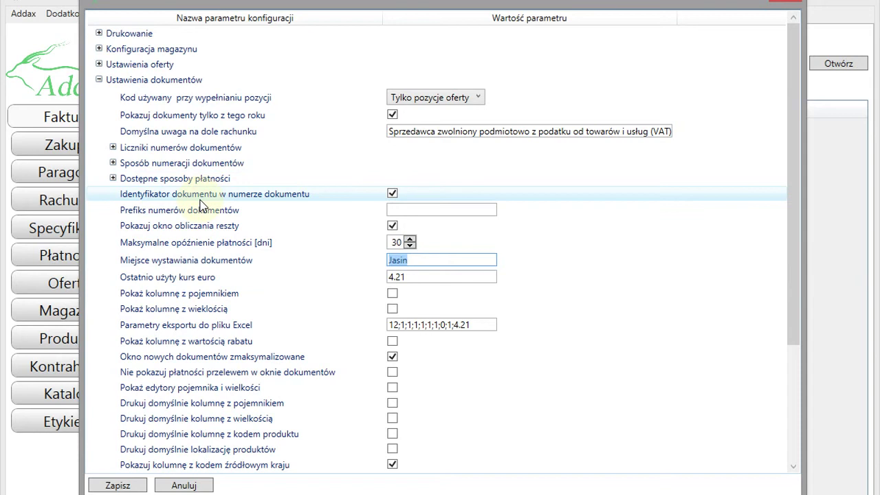
left_click(395, 242)
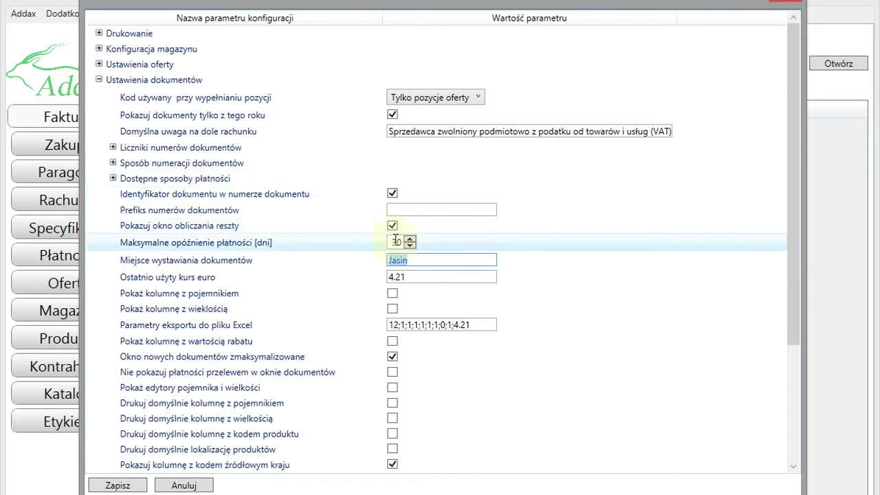
double_click(396, 243)
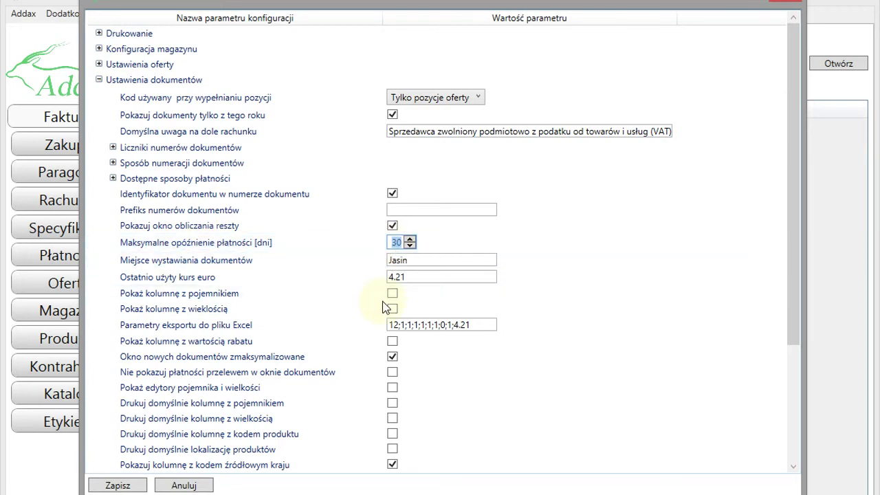
Examine the document settings, including the maximum payment delay, the default note at the foot of bills and the additional invoice footer text
scroll(385, 303, "down", 2)
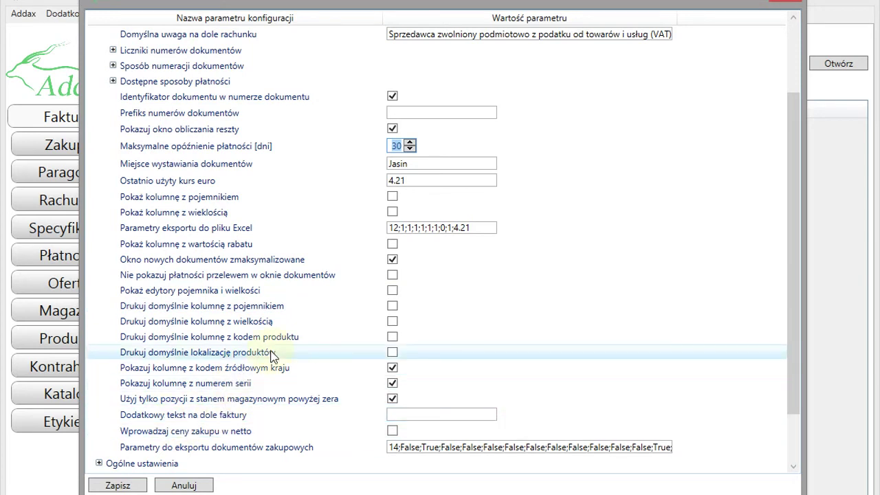
scroll(368, 327, "up", 2)
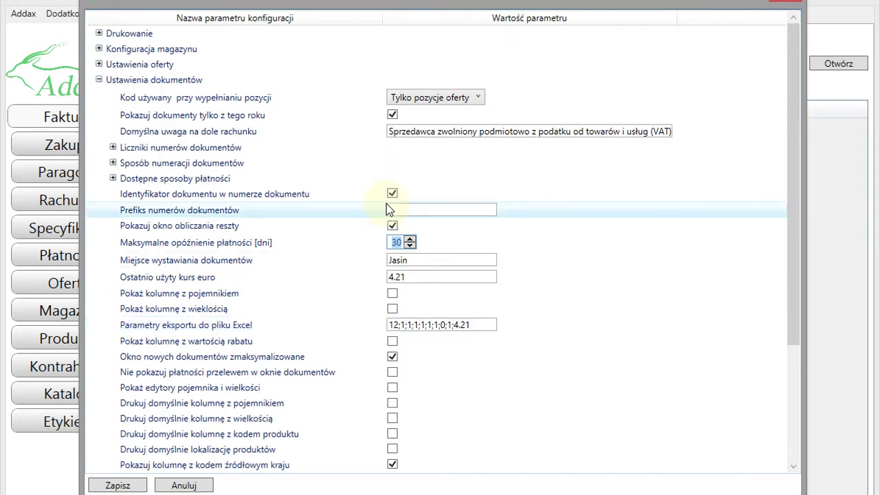
left_click(307, 248)
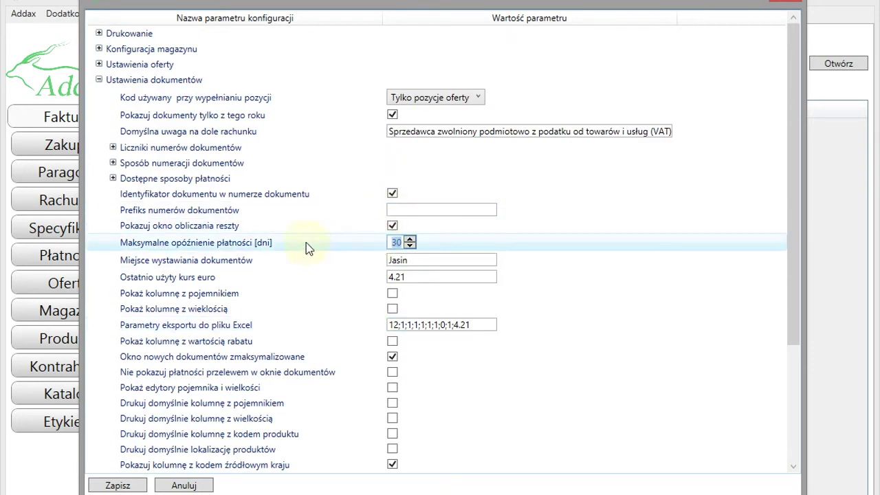
left_click(250, 136)
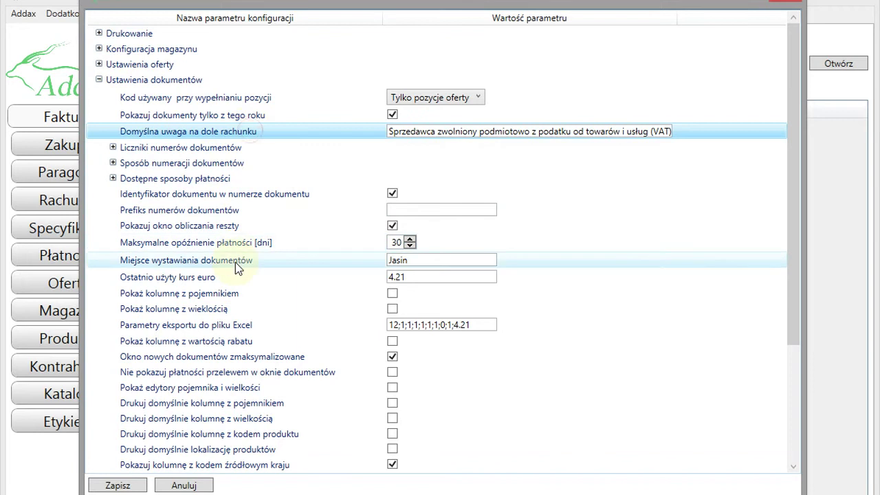
scroll(241, 261, "down", 2)
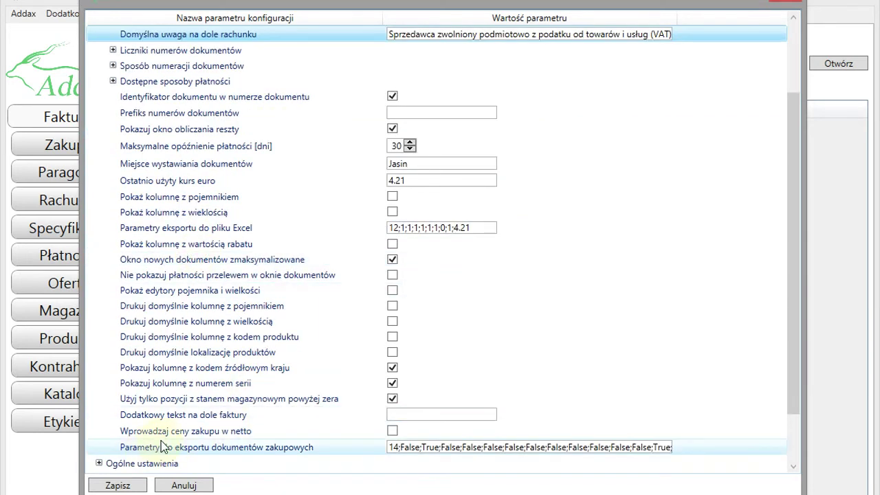
left_click(185, 414)
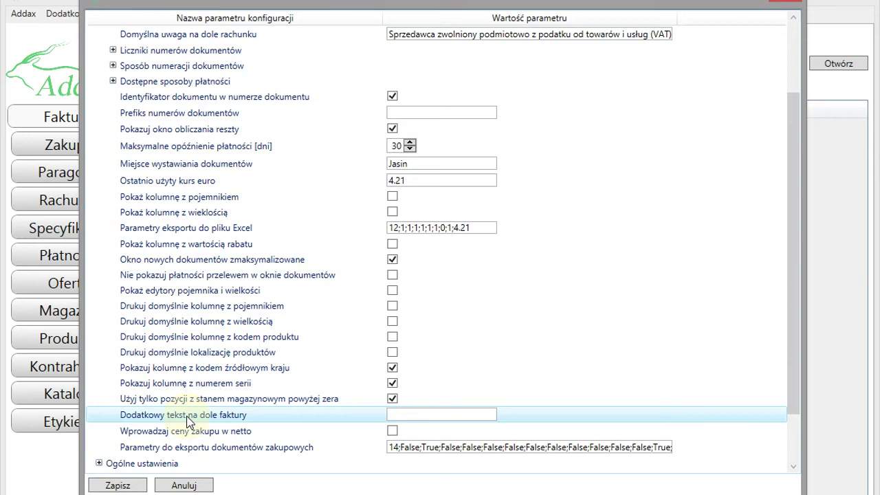
scroll(284, 417, "up", 2)
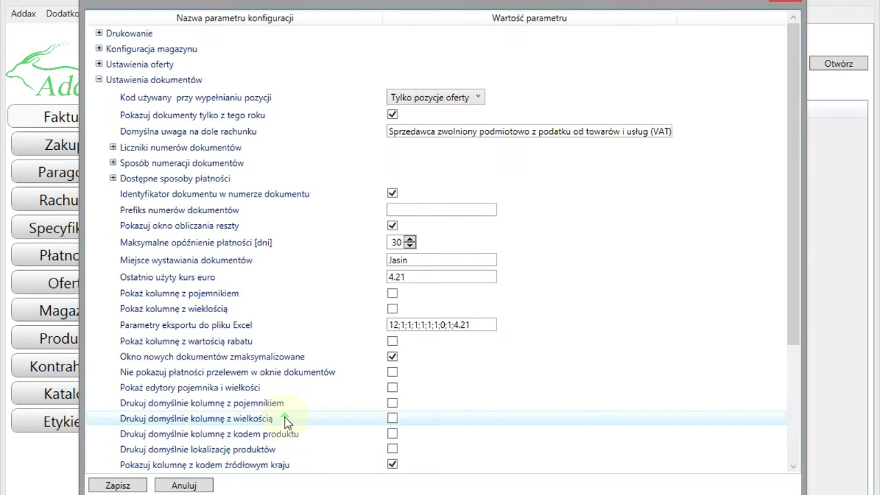
Collapse the document settings, check the automatic logout time under Ogólne ustawienia and save the program configuration
left_click(99, 79)
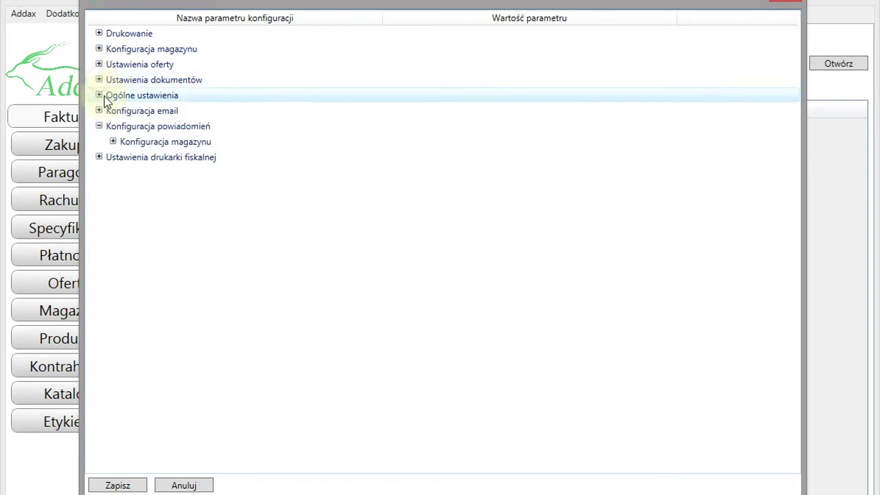
left_click(99, 95)
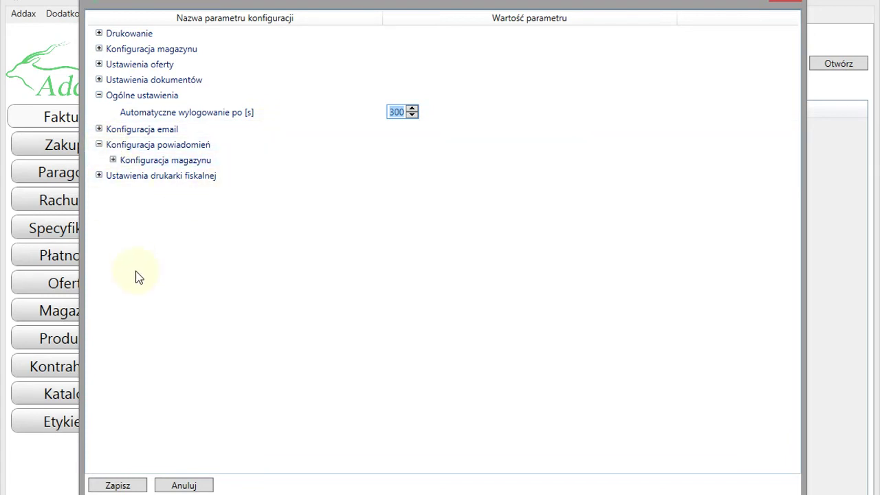
left_click(127, 486)
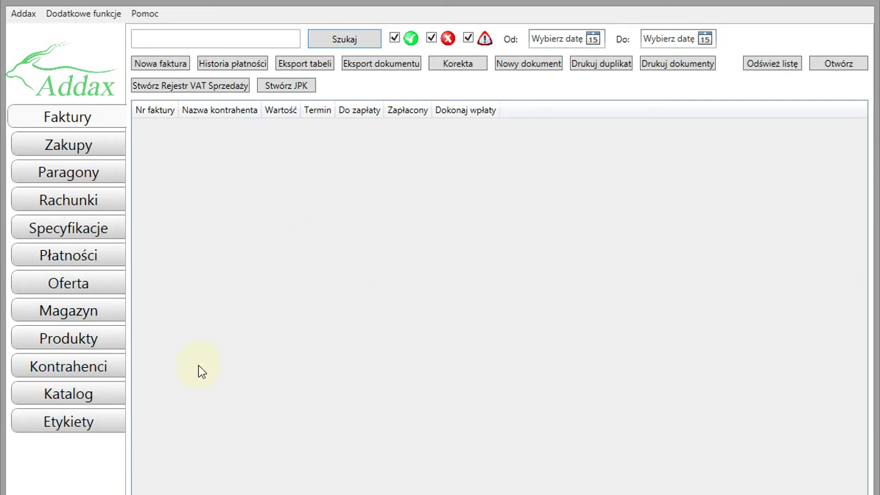
Review the contractor list and the product list, and open the plant catalogue
left_click(68, 367)
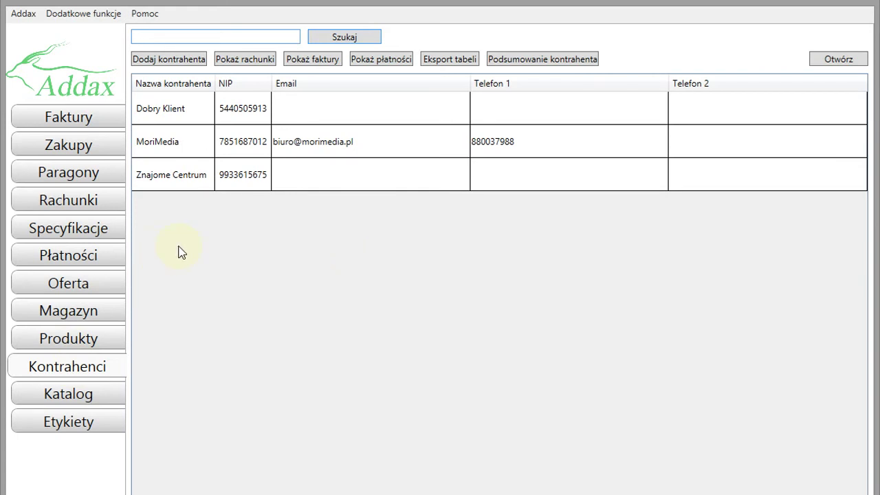
left_click(73, 344)
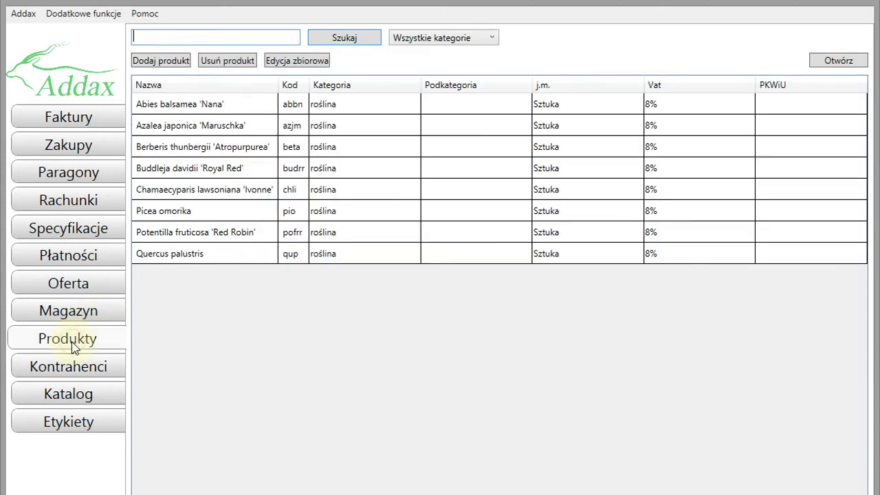
left_click(60, 390)
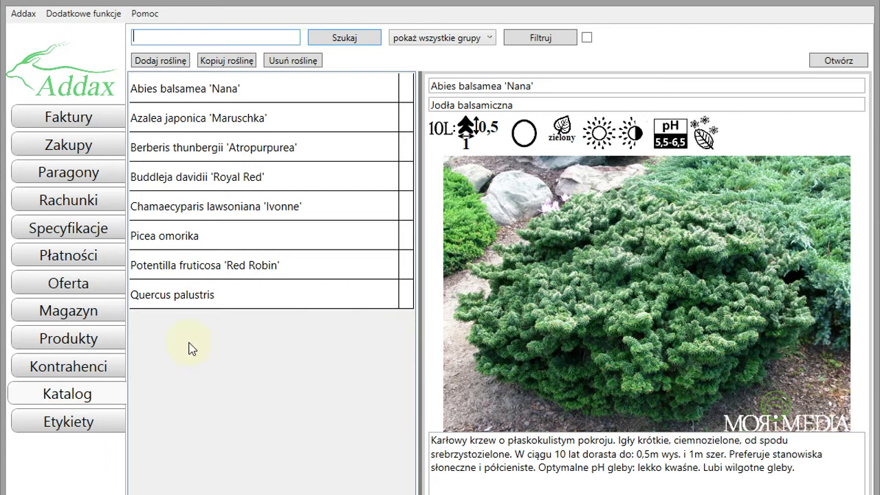
Examine the catalogue record of Abies balsamea 'Nana', close it and view the Berberis thunbergii 'Atropurpurea' entry
double_click(226, 98)
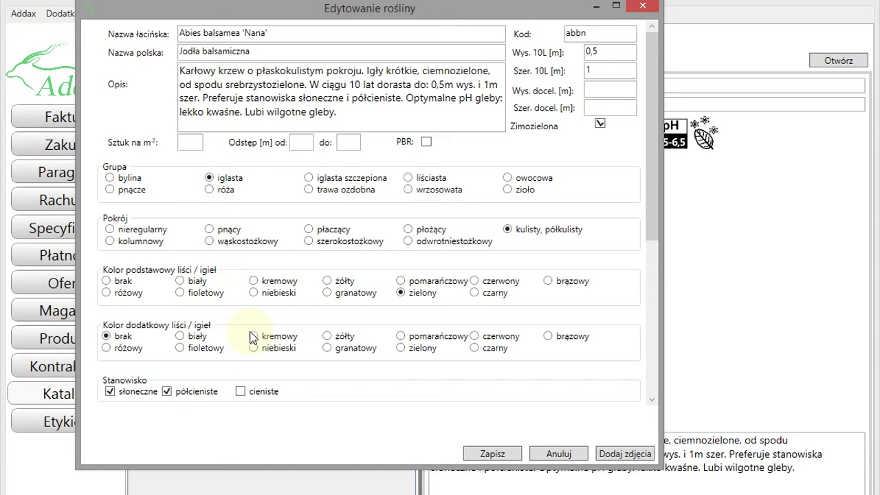
scroll(251, 334, "down", 2)
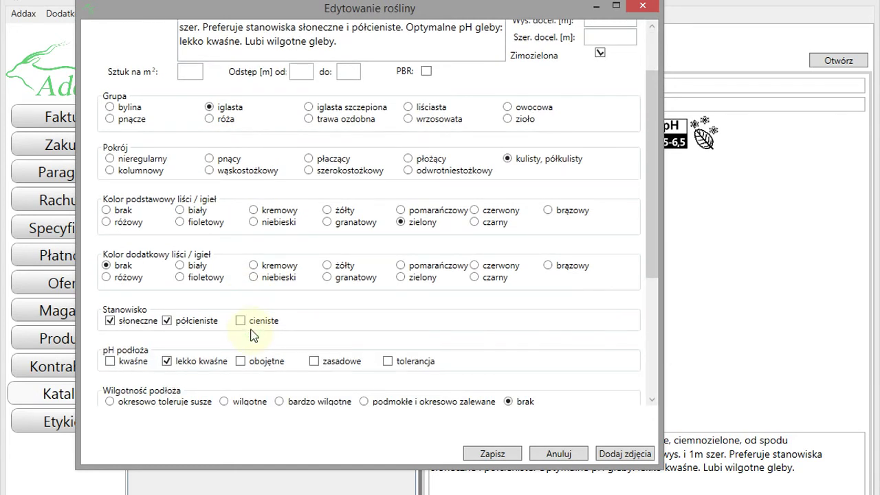
left_click(643, 6)
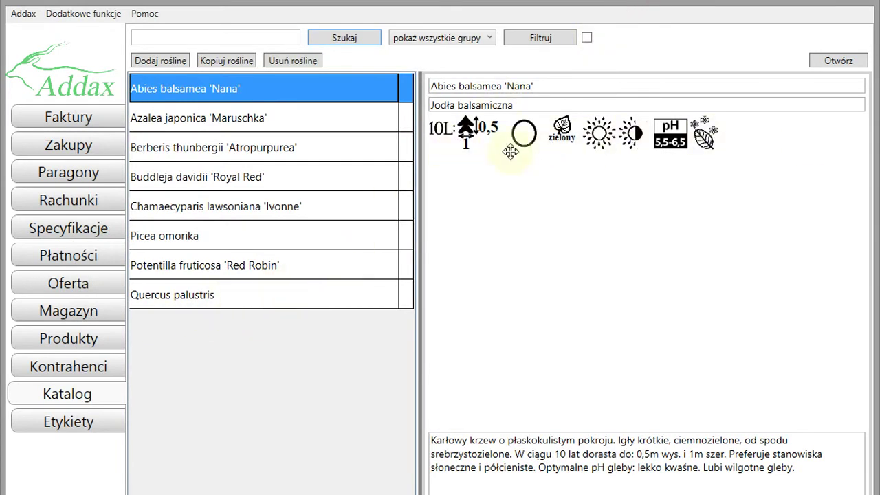
left_click(235, 155)
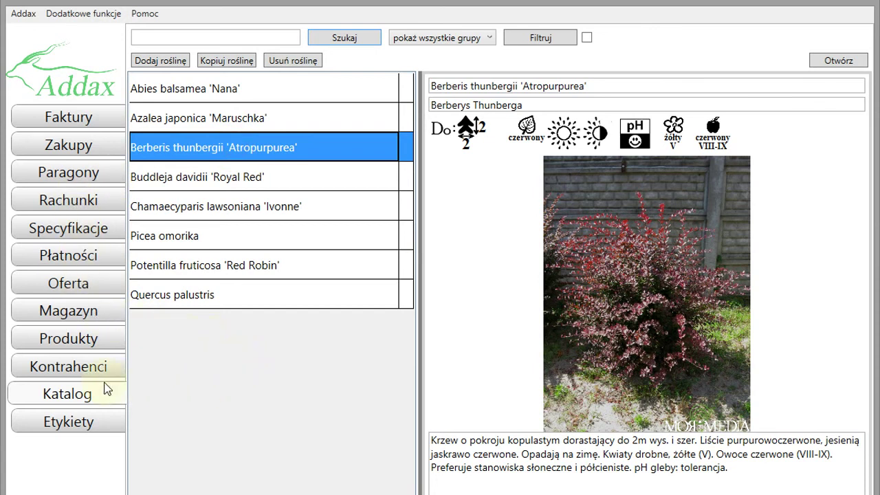
Review the product list and the offer items with their prices, and look at the invoice and bill modules
left_click(87, 344)
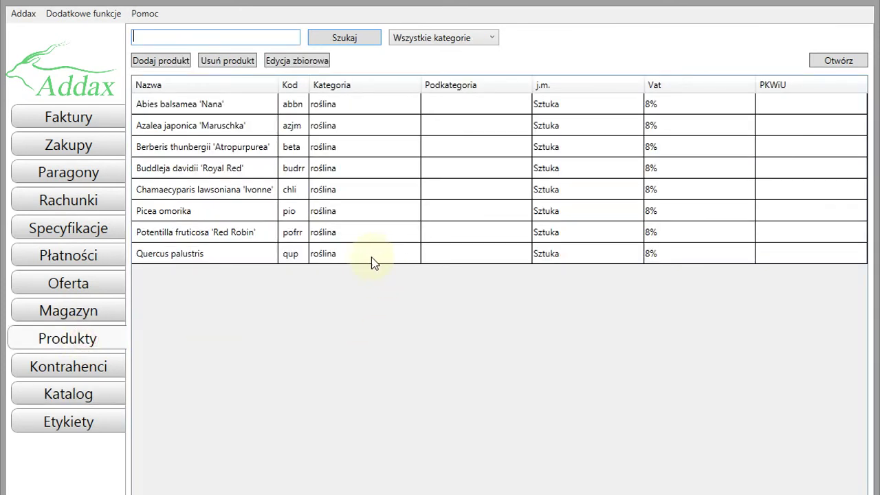
left_click(55, 284)
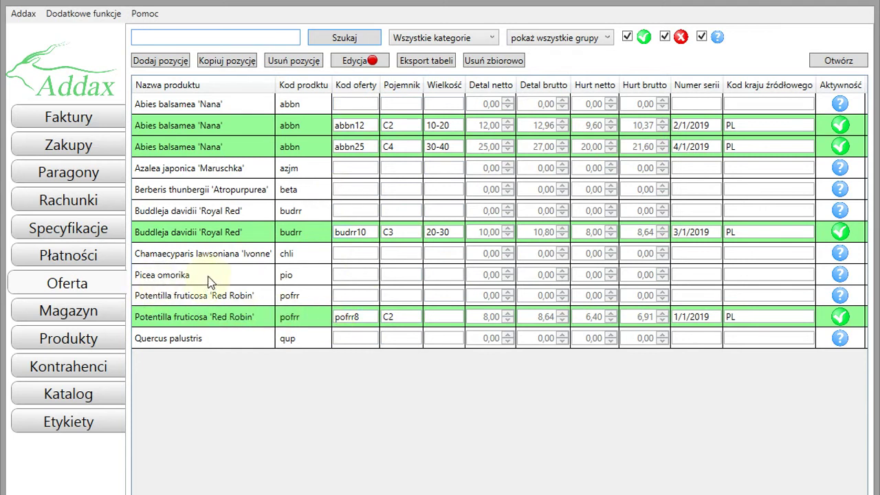
left_click(87, 123)
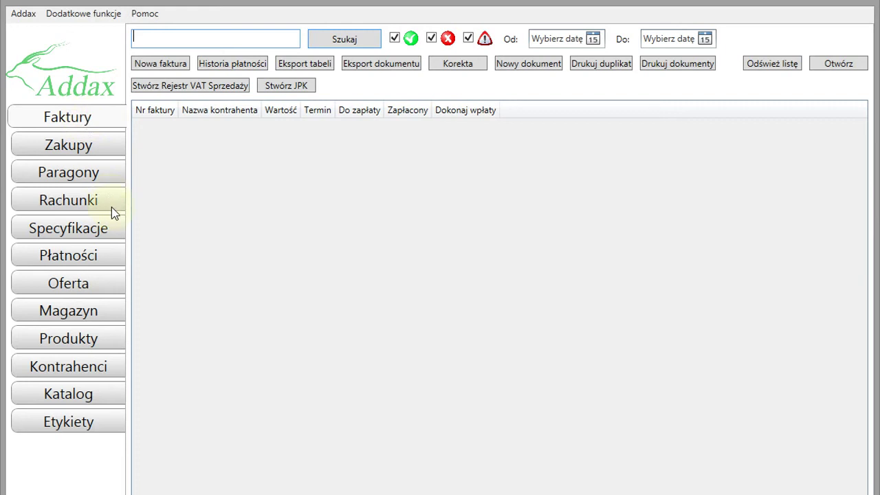
left_click(64, 204)
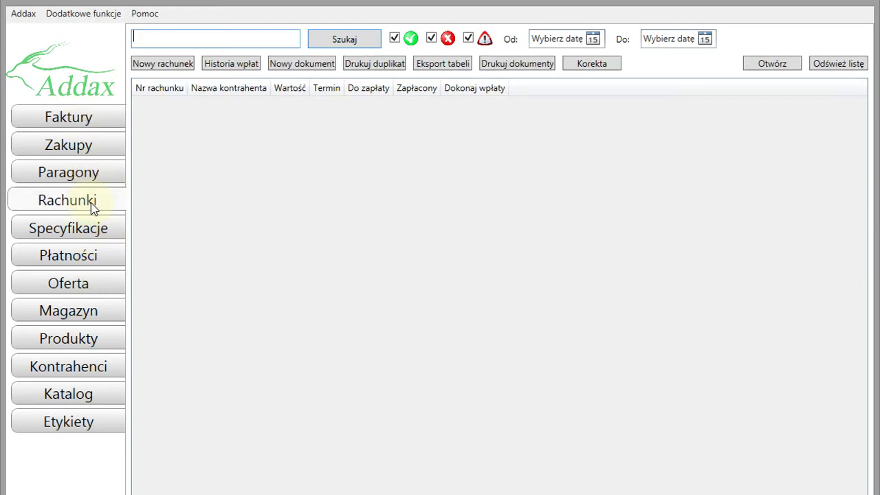
left_click(104, 121)
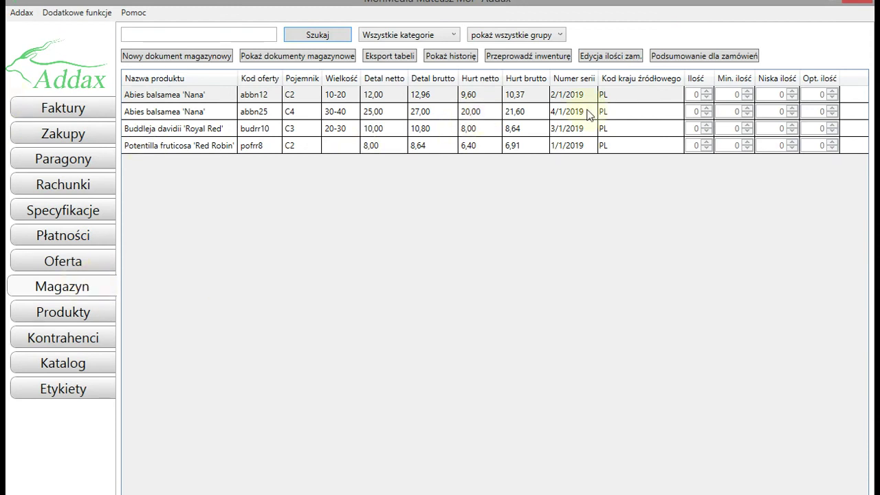
Create a new warehouse document of type Przyjęcie zewnętrzne and choose Dobry Klient as its contractor
left_click(158, 57)
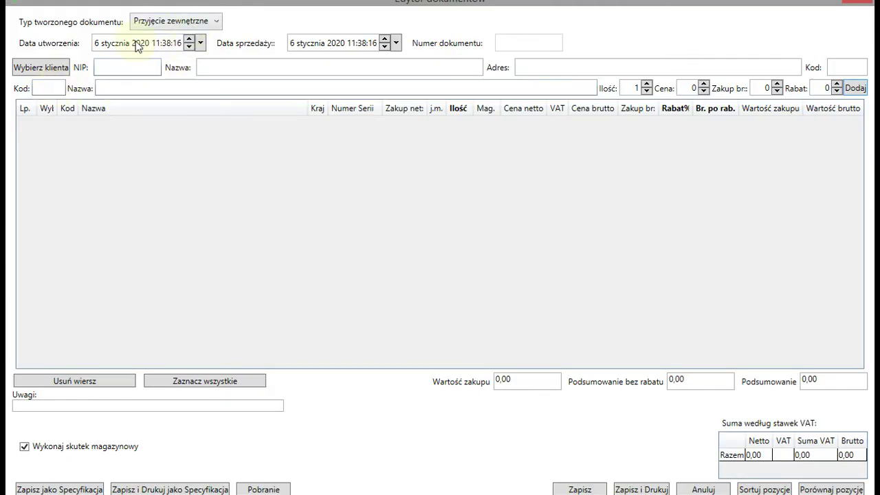
left_click(43, 70)
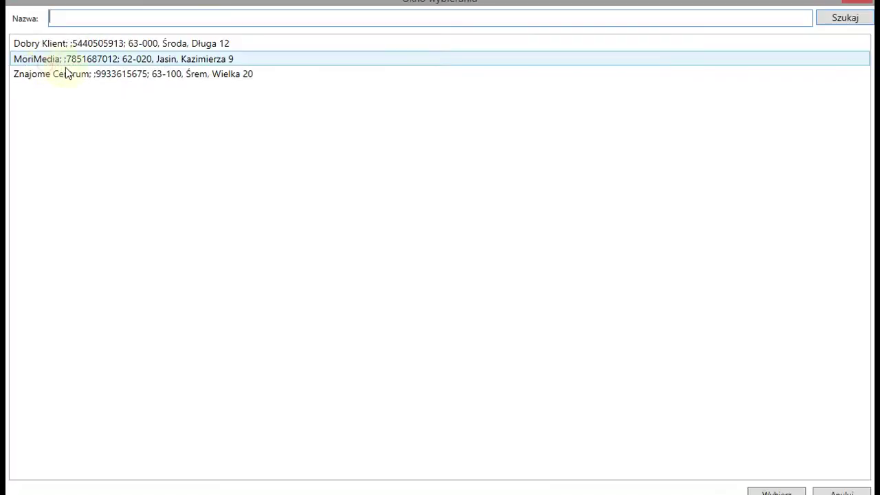
left_click(142, 42)
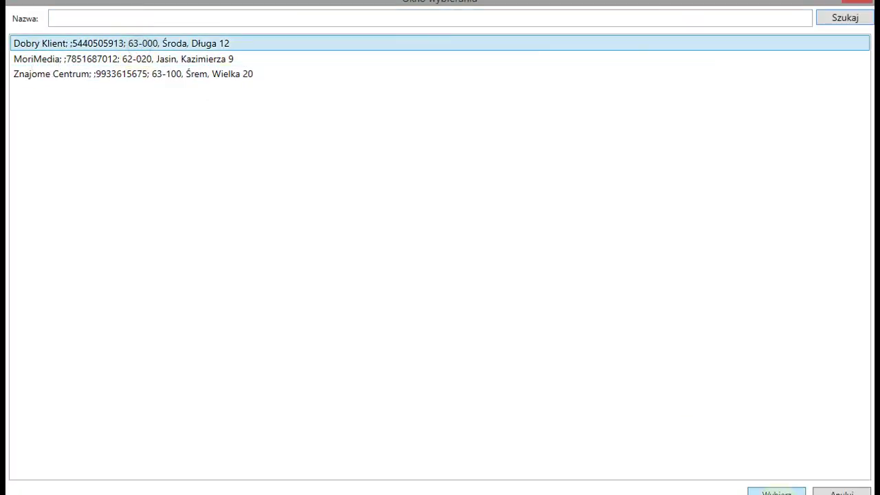
left_click(776, 492)
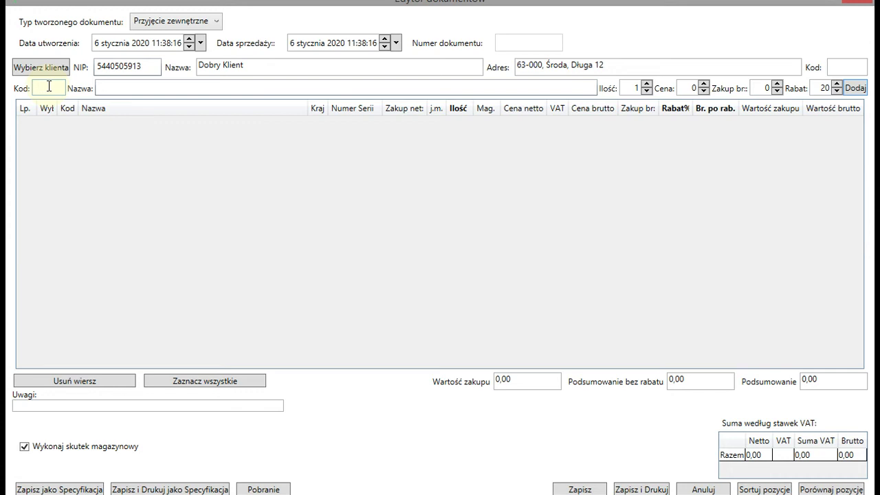
Add item abbn25 (Abies balsamea 'Nana') to the warehouse receipt with quantity 20 and a gross purchase price of 10
type("ab")
key("Down")
key("Down")
key("Return")
type("20")
key("Tab")
key("Tab")
type("10")
key("Tab")
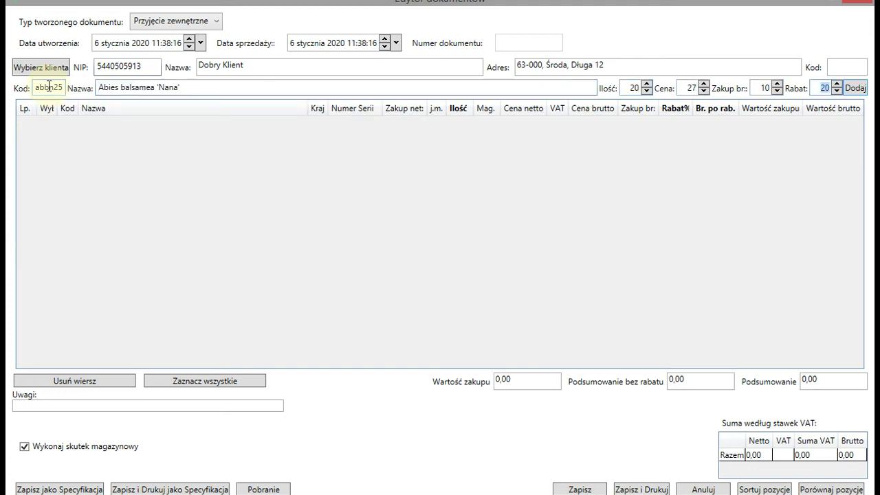
key("Return")
Add item budrr10 (Buddleja davidii 'Royal Red') with quantity 30, gross purchase price 5 and discount 0, and save the receipt
type("budrr10")
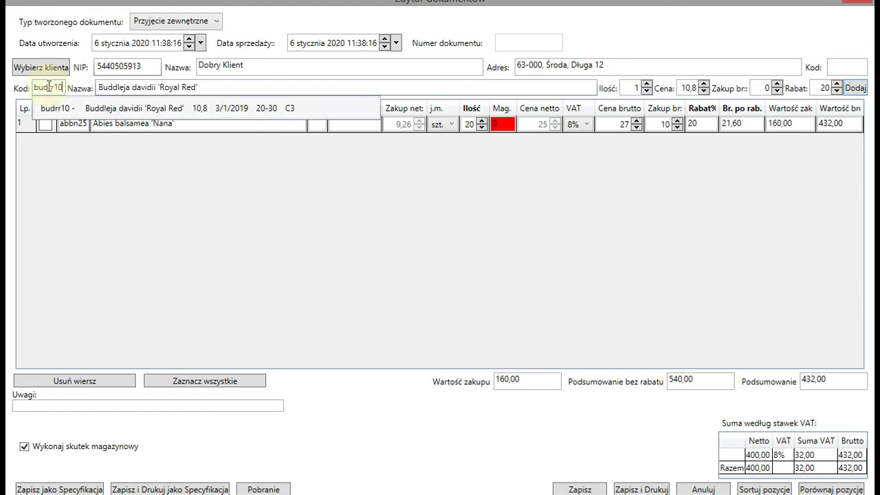
key("Return")
type("30")
key("Tab")
key("Tab")
type("5")
key("Tab")
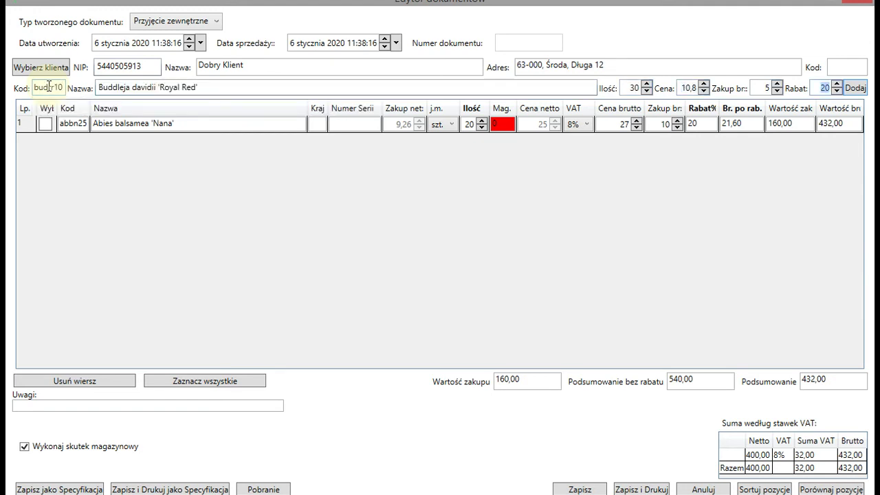
type("0")
key("Tab")
key("Return")
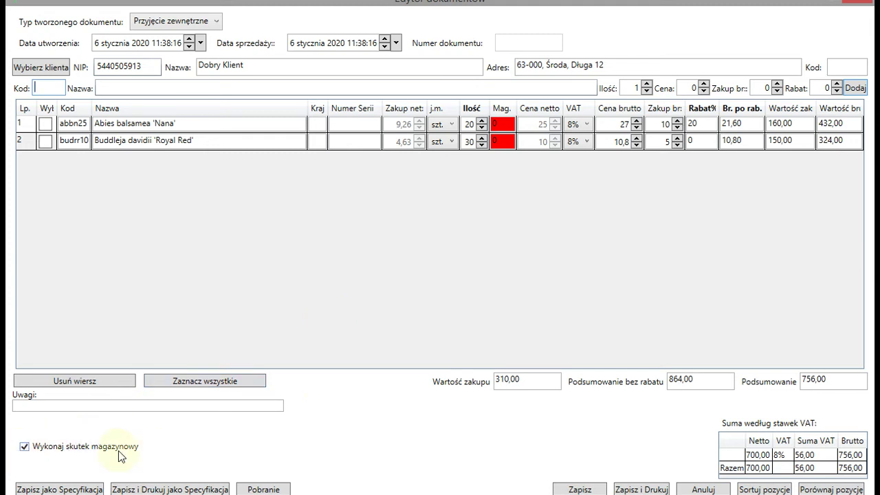
left_click(639, 490)
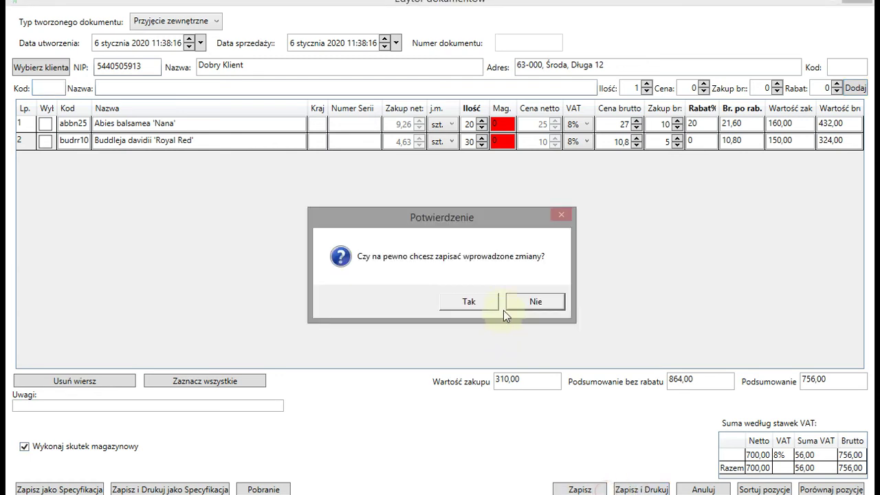
left_click(494, 308)
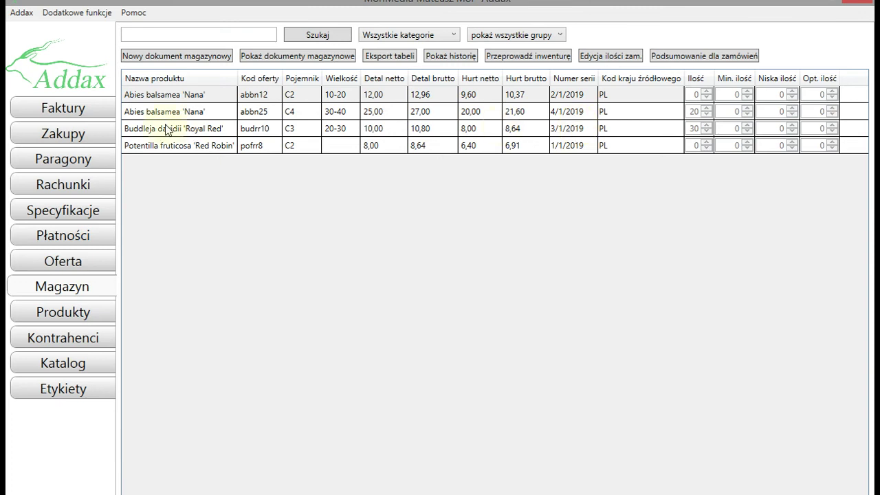
Start a new Faktura VAT and enter item abbn25 (Abies balsamea 'Nana') in its item entry row
left_click(83, 110)
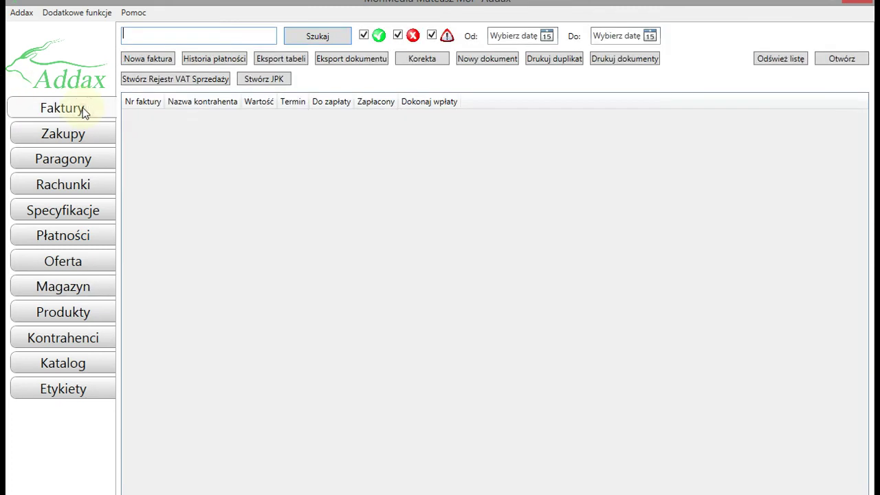
left_click(149, 59)
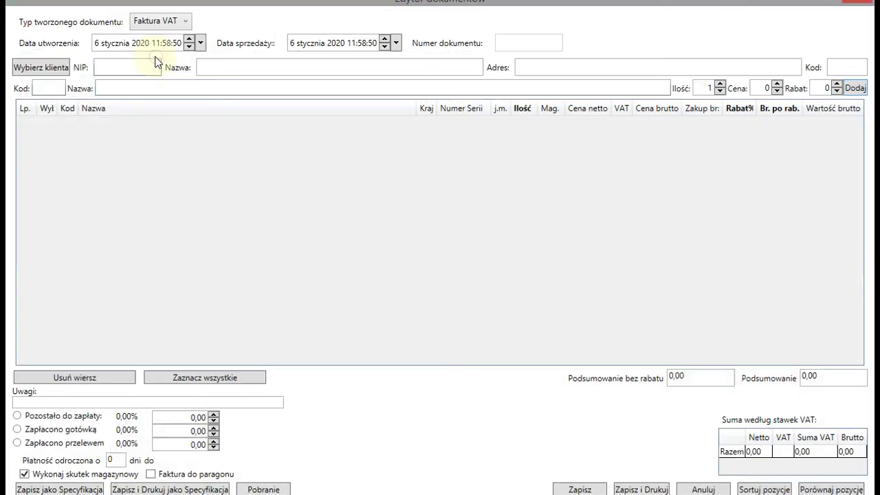
left_click(44, 89)
type("ab")
key("Down")
key("Down")
key("Return")
key("Return")
key("Return")
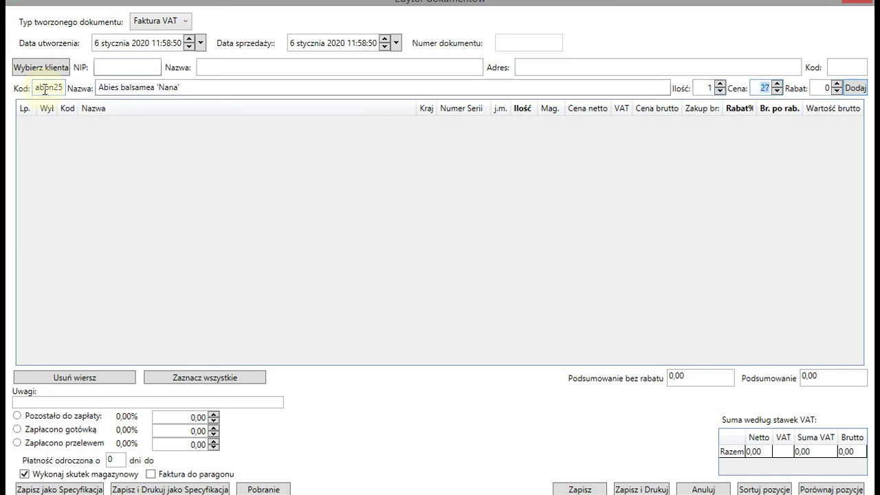
key("Return")
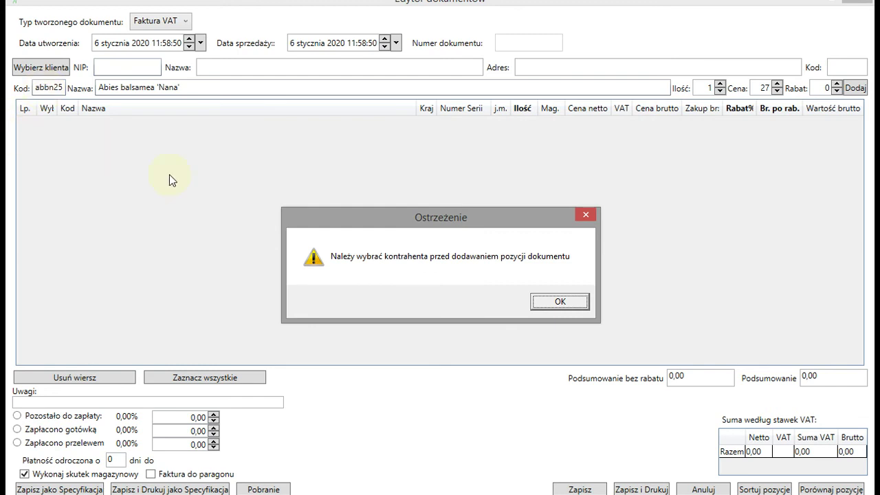
left_click(573, 302)
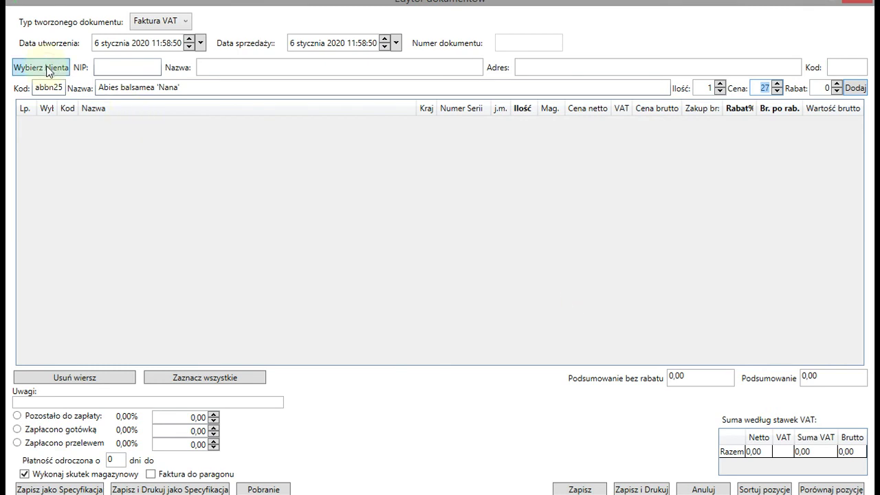
Choose MoriMedia as the invoice's client and add the entered item abbn25 with quantity 1
left_click(43, 66)
left_click(103, 61)
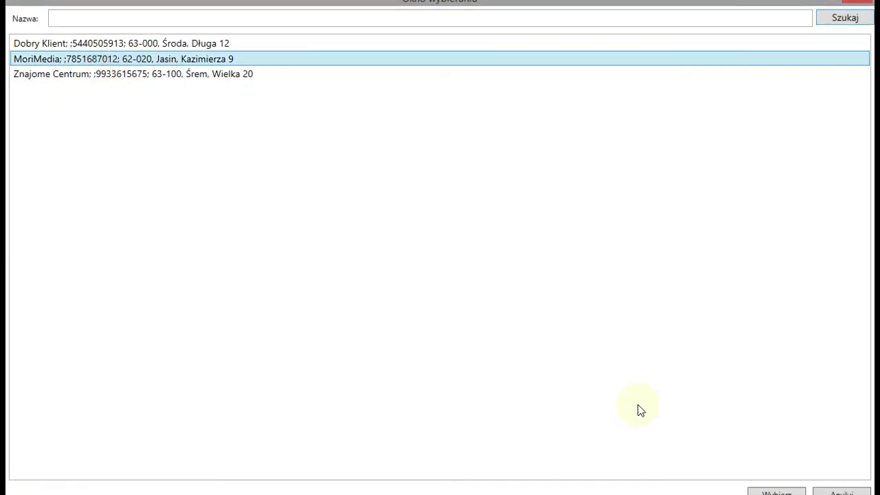
left_click(766, 491)
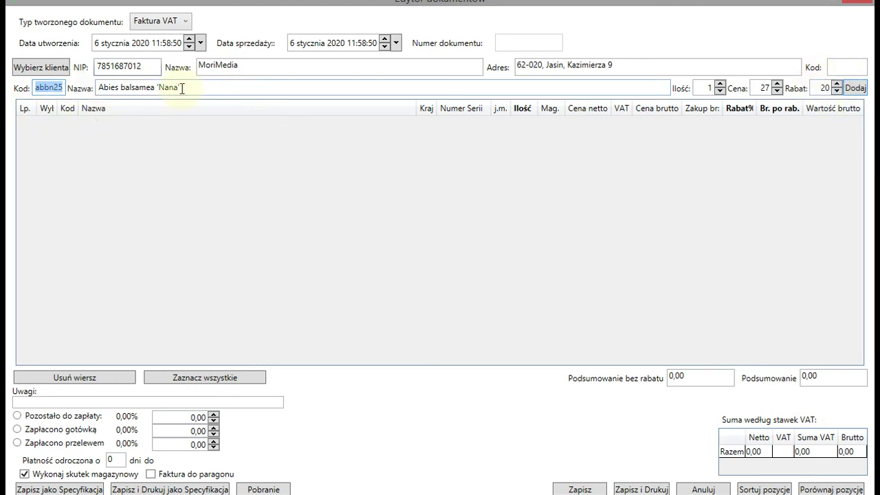
left_click(203, 86)
key("Tab")
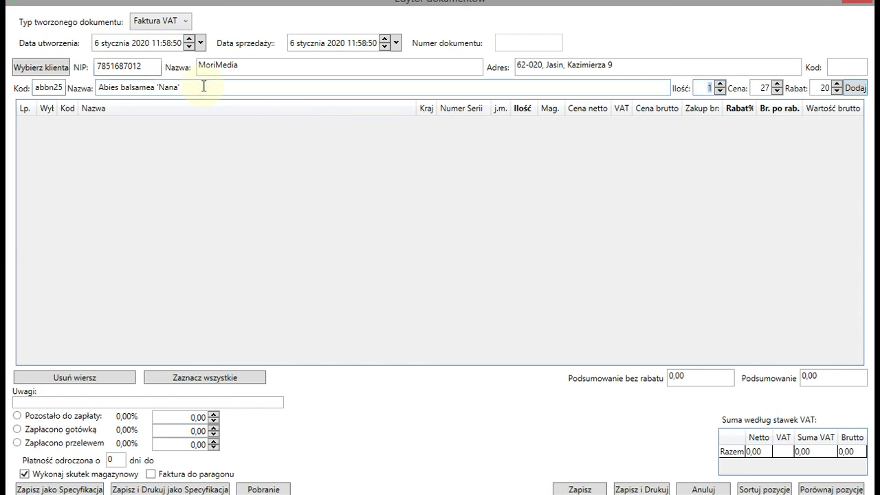
key("Return")
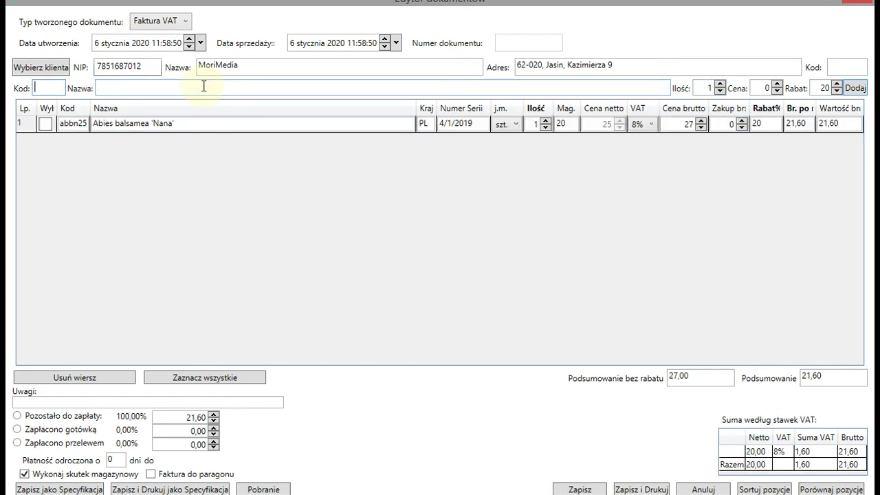
Add item budrr10 (Buddleja davidii 'Royal Red') to the invoice with quantity 5
type("budrr10")
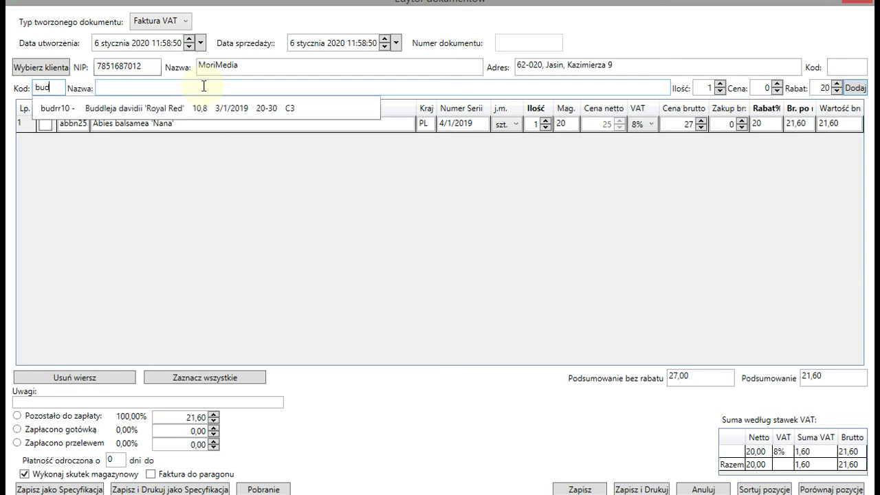
key("Down")
key("Return")
type("5")
key("Return")
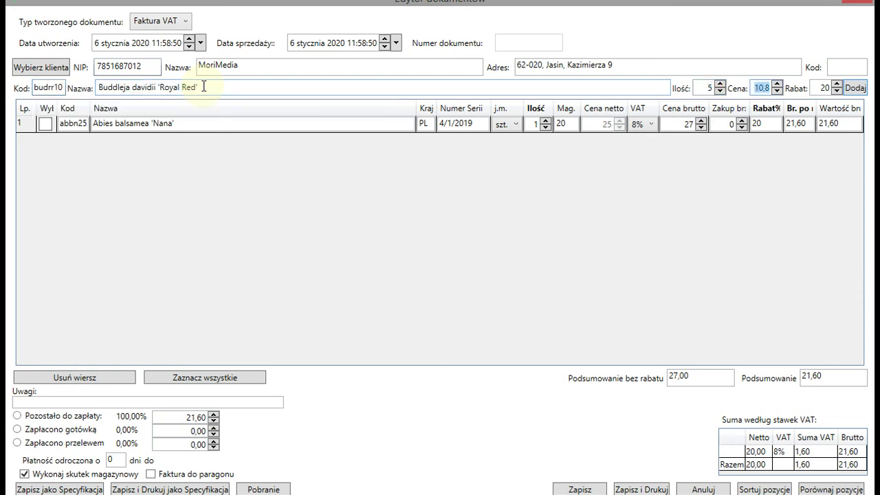
key("Return")
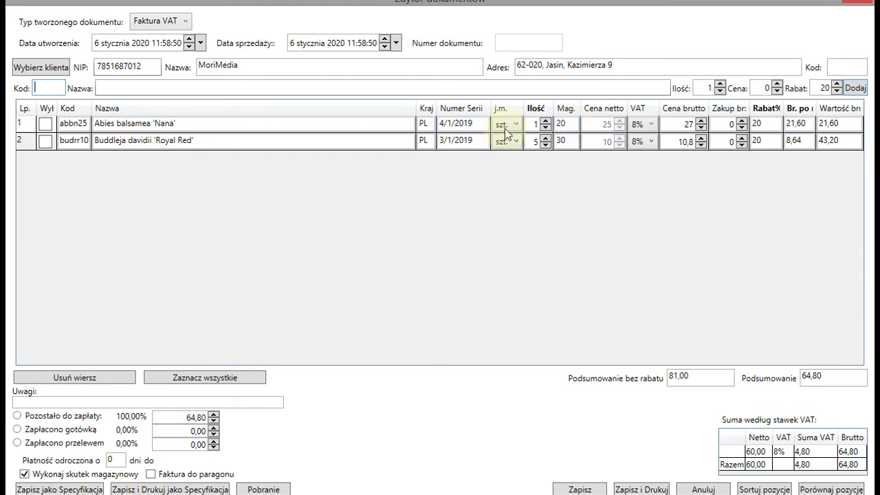
Try quantity 30 on the abbn25 invoice line and set it back to 1
left_click(535, 124)
left_click(534, 124)
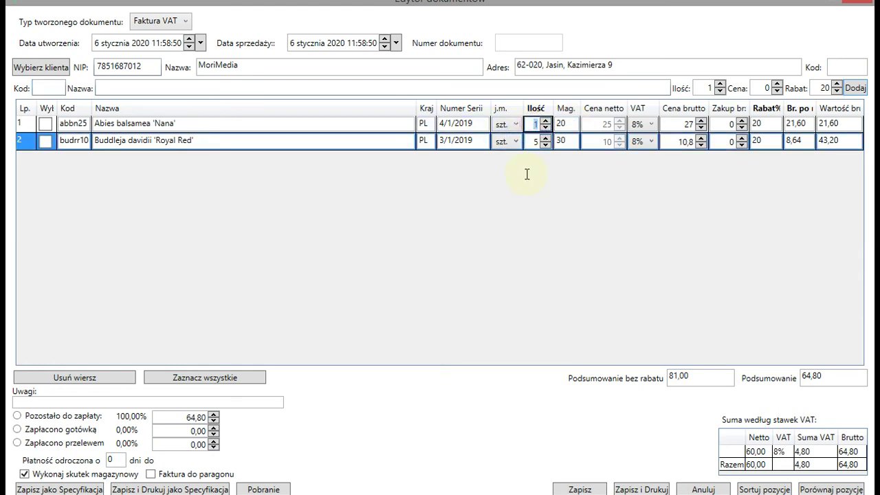
type("30")
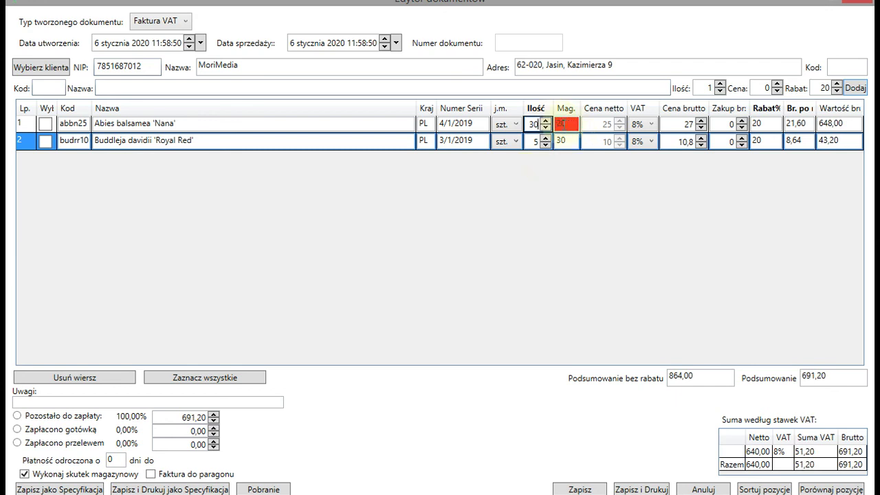
left_click(532, 124)
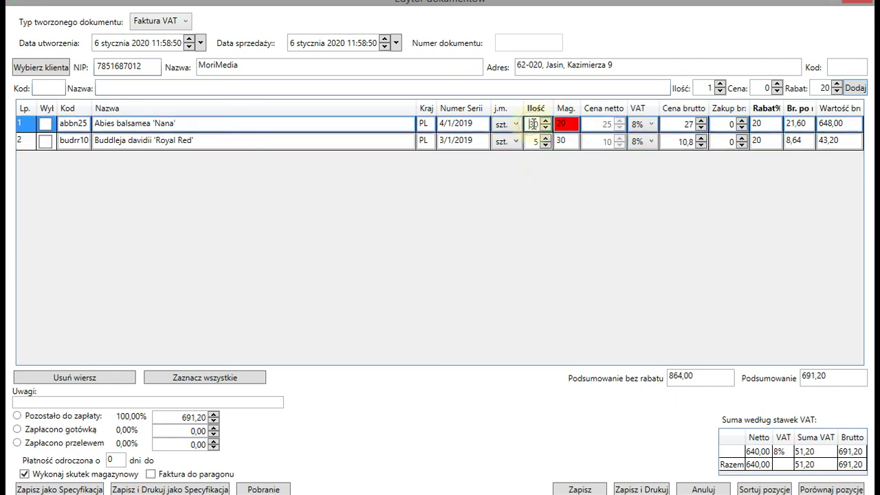
type("1")
key("Tab")
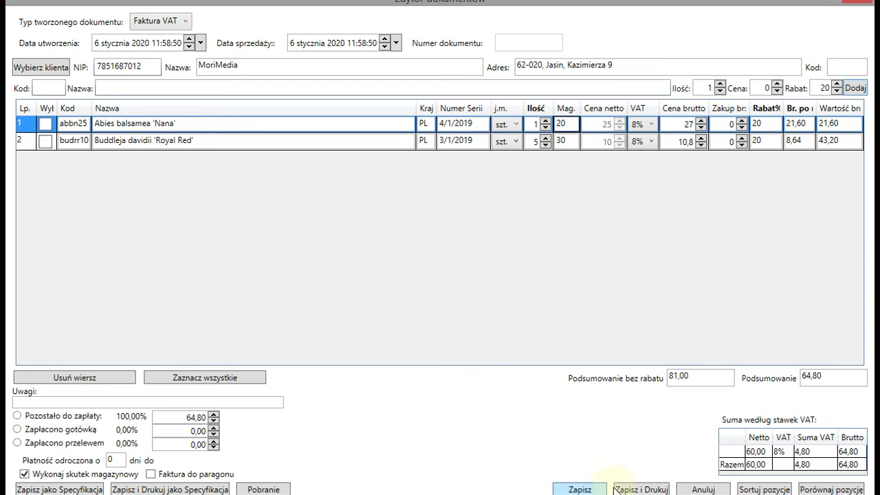
Set the invoice's payment deferral to 30 days
left_click(580, 489)
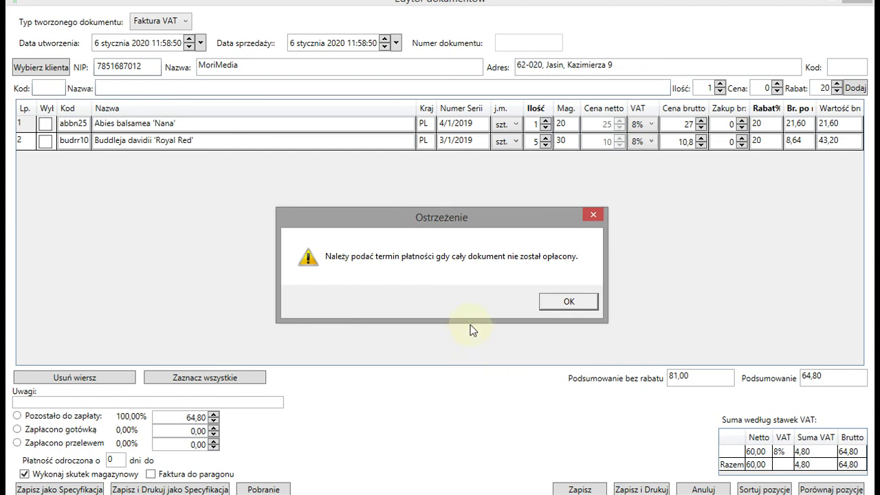
left_click(583, 303)
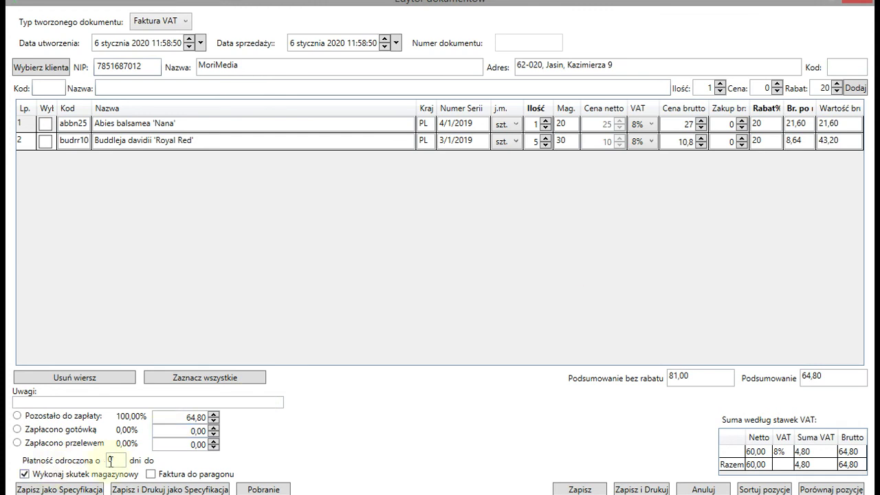
double_click(104, 461)
type("0")
key("Tab")
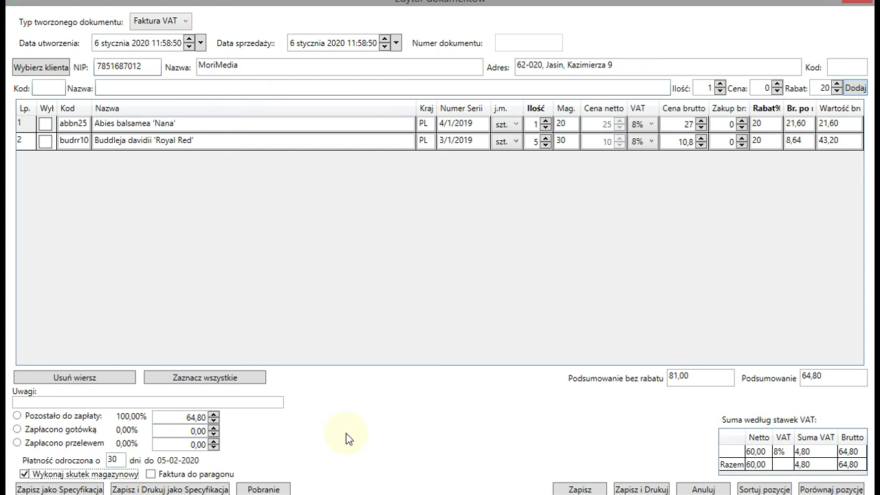
double_click(117, 459)
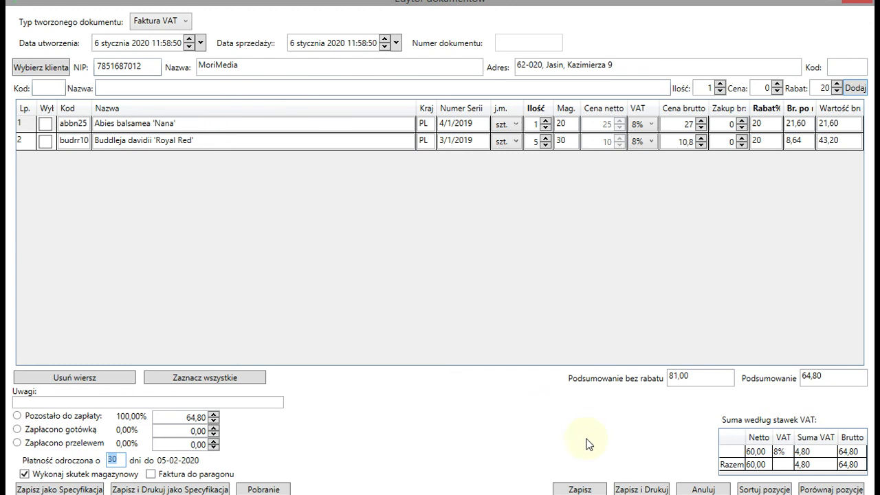
Save the VAT invoice for MoriMedia and check the remaining stock quantities in the warehouse
left_click(575, 489)
left_click(473, 304)
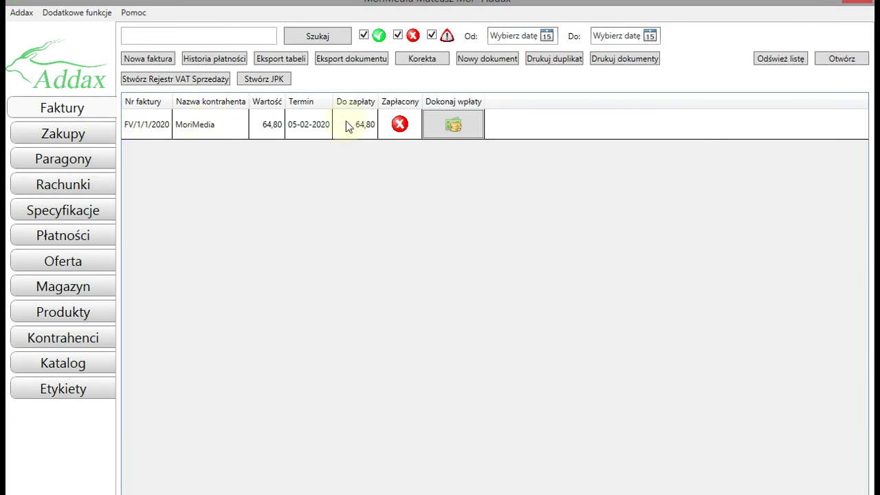
left_click(59, 290)
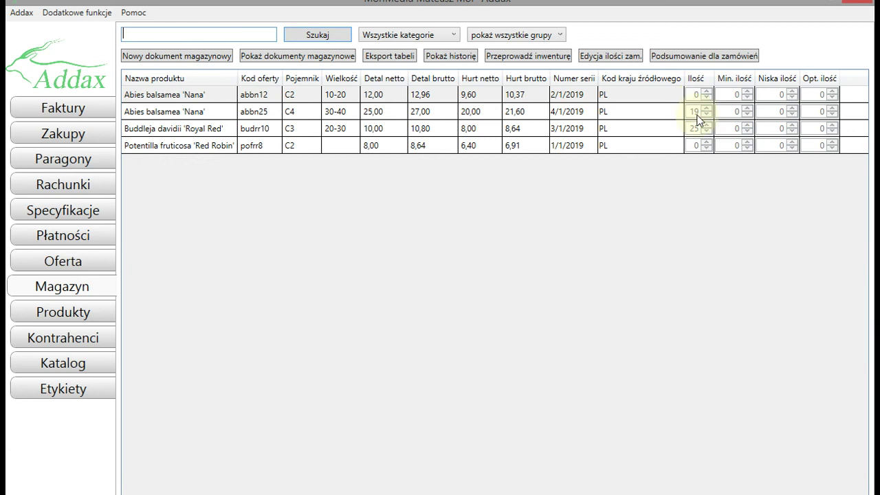
Record a payment of 16 by bank transfer (Zapłacono przelewem) for the MoriMedia invoice and save it
left_click(59, 109)
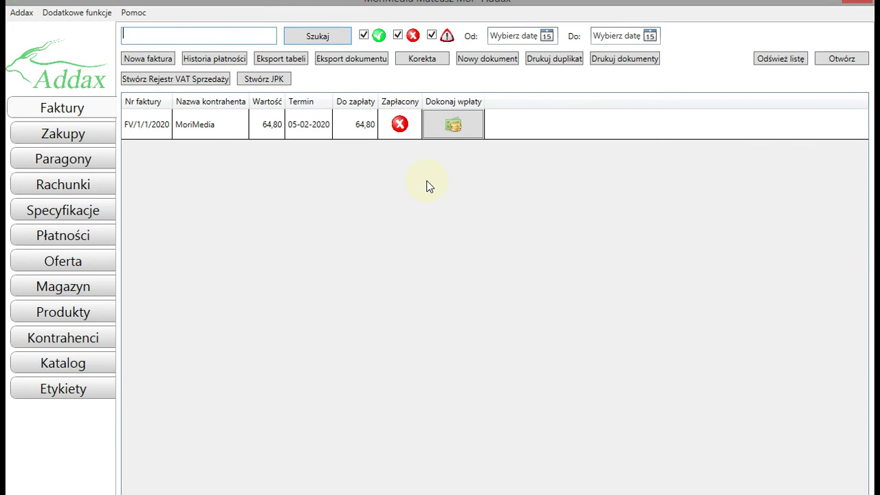
left_click(454, 124)
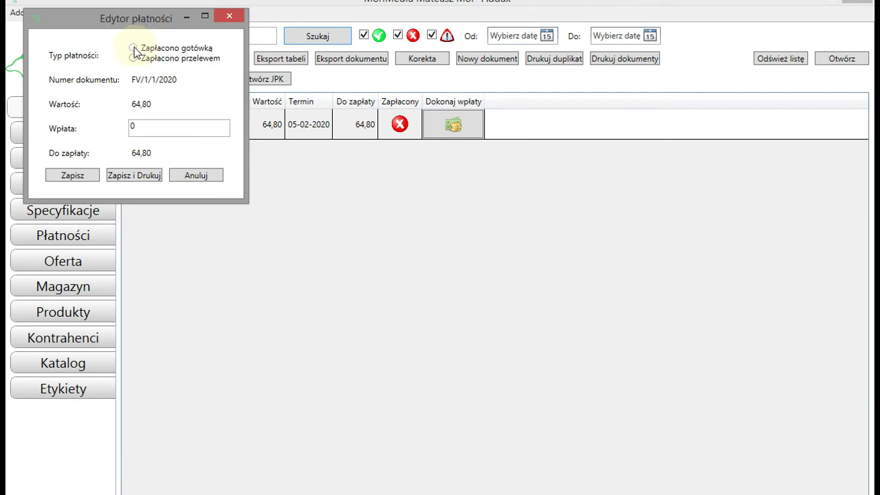
left_click(134, 57)
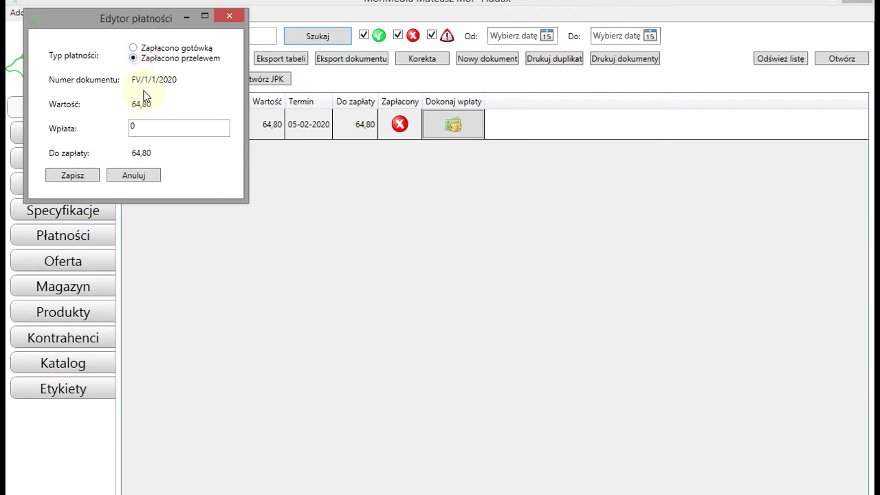
left_click(182, 131)
type("16")
key("Tab")
left_click(76, 174)
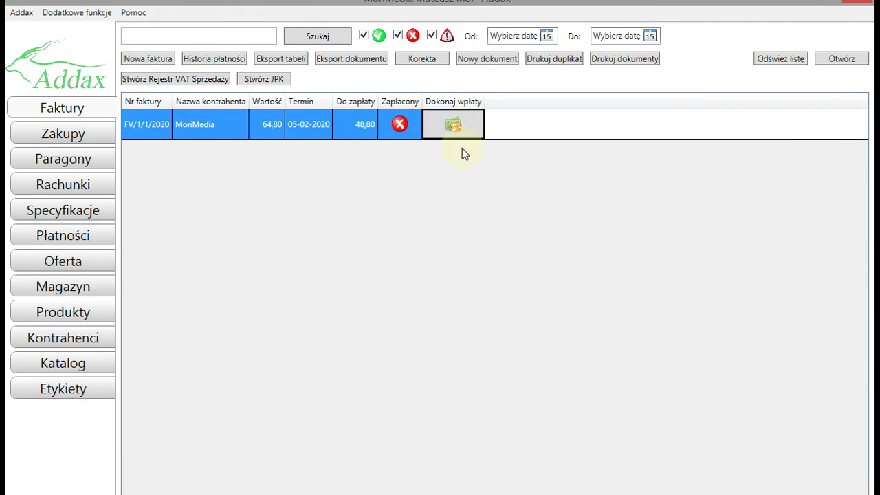
Record a cash payment (Zapłacono gotówką) of 48,8 for the MoriMedia invoice and save it for printing
left_click(464, 125)
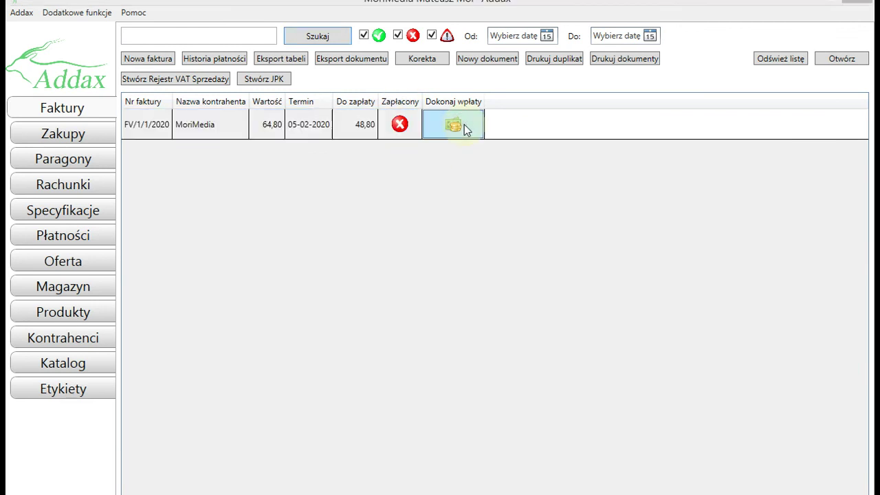
left_click(204, 119)
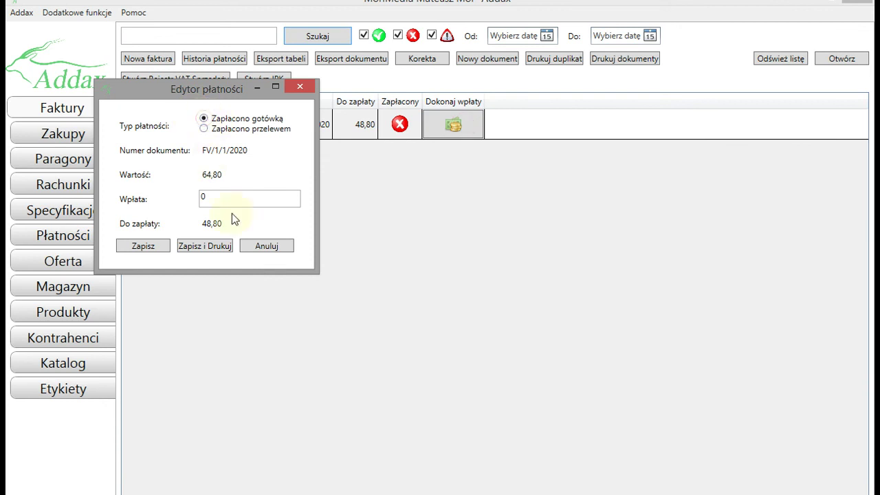
left_click(242, 198)
type("10")
key("BackSpace")
key("BackSpace")
type("48,8")
left_click(203, 254)
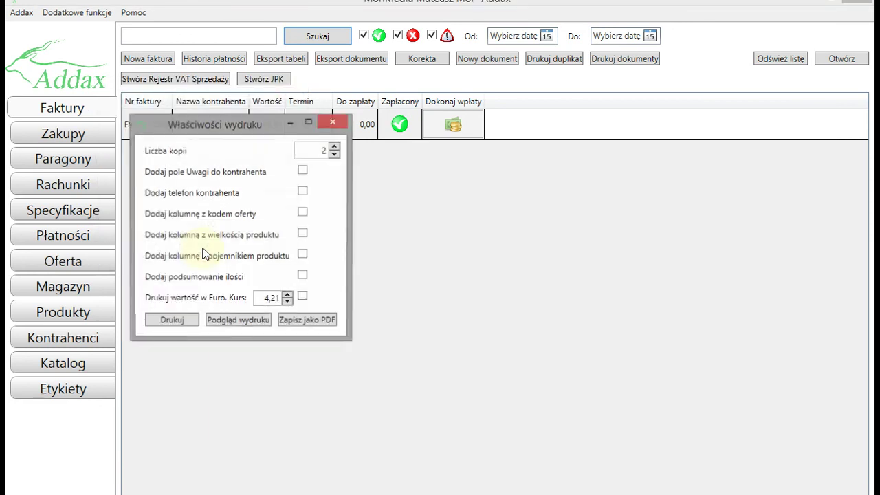
Preview the printout of the cash payment receipt, and close the preview and the print settings without printing
left_click(242, 320)
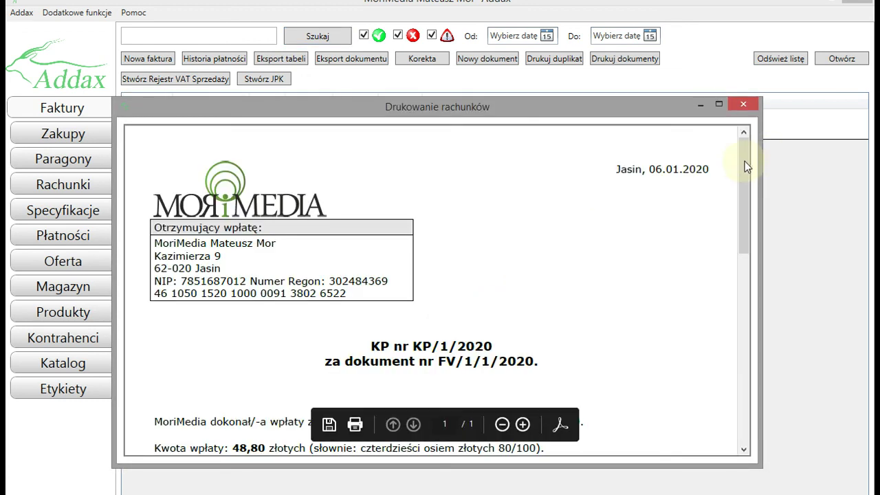
left_click(735, 281)
scroll(733, 266, "down", 1)
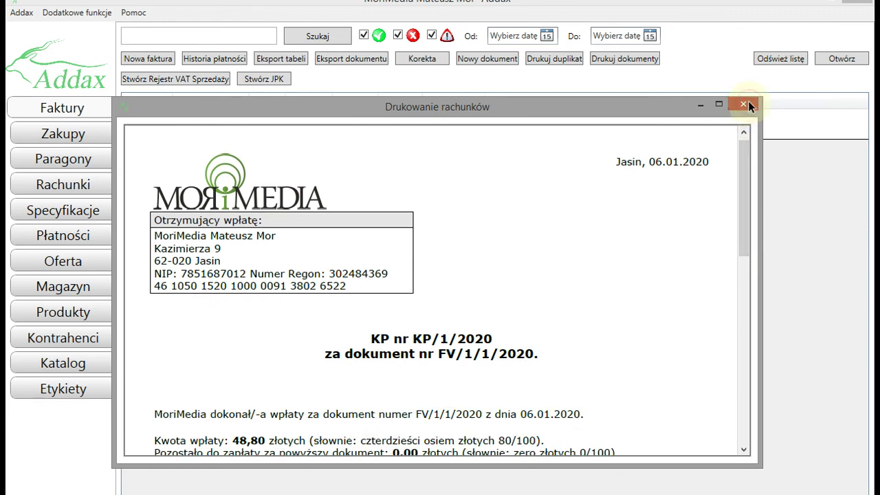
left_click(746, 104)
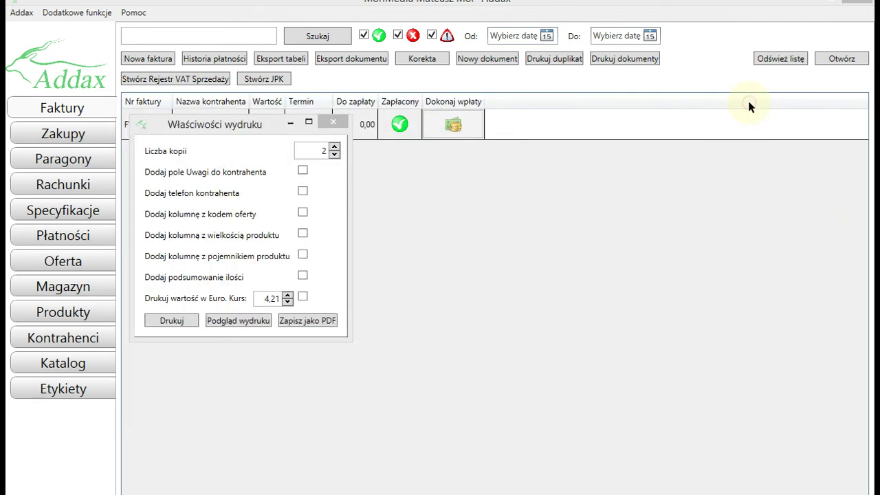
left_click(333, 123)
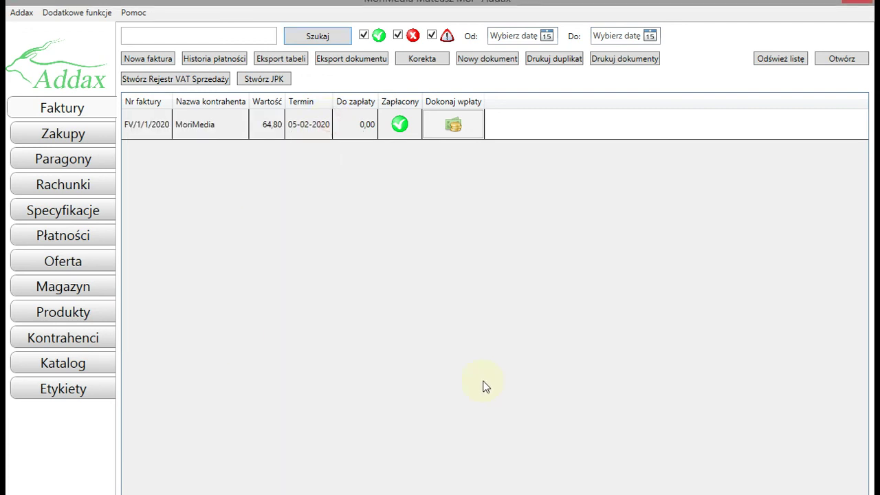